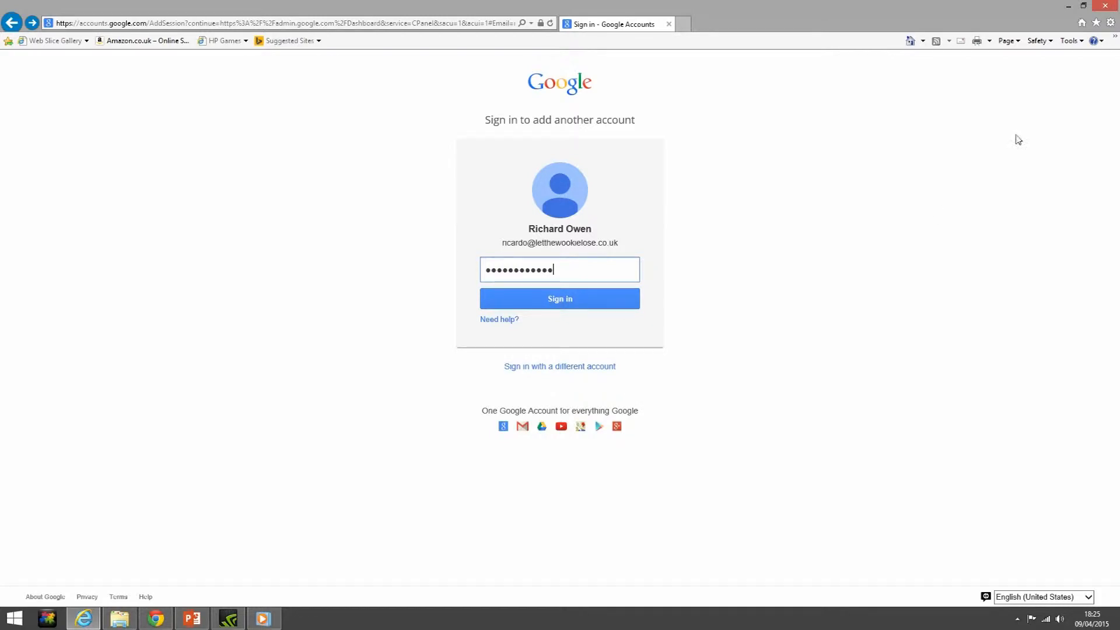
# Sign in to the Google Admin console and display the availability options for Drive in the Google Apps services list
pyautogui.click(581, 304)
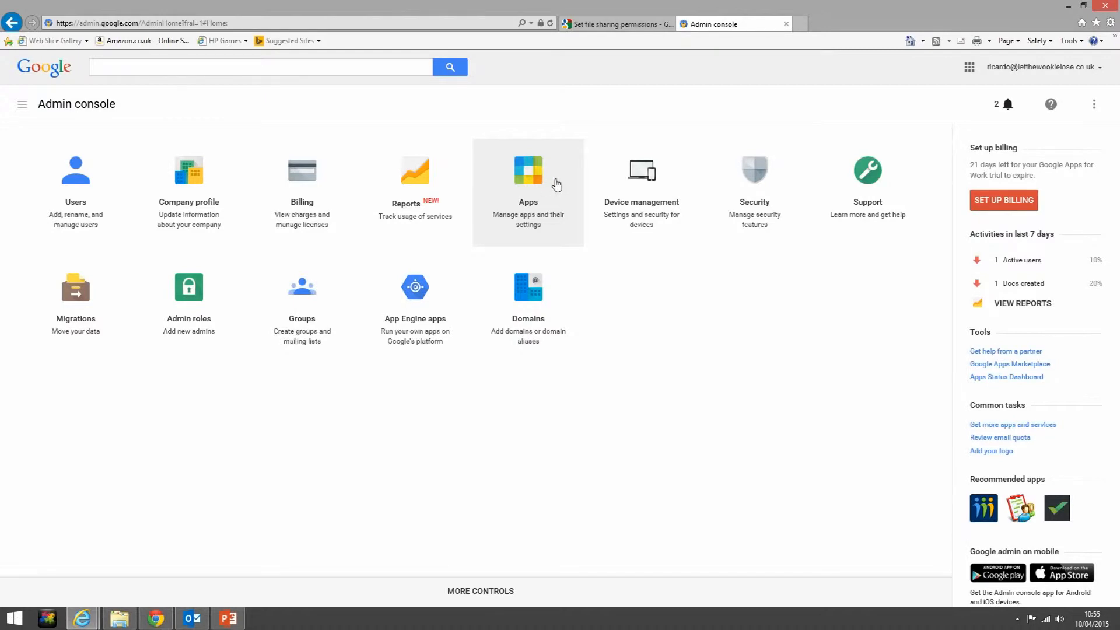
pyautogui.click(22, 105)
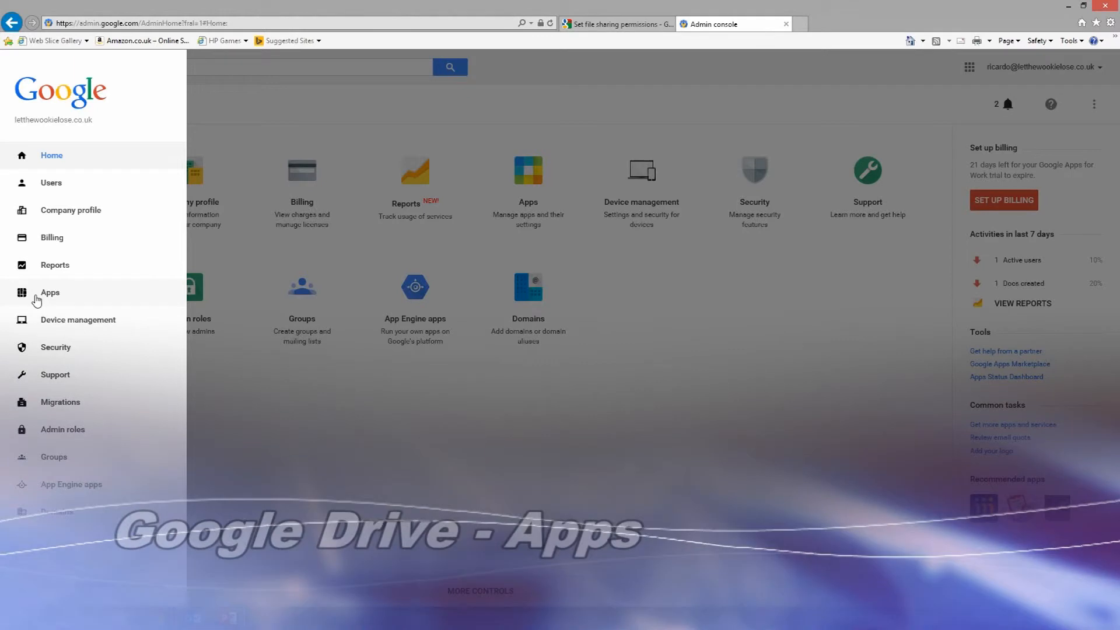
pyautogui.click(37, 300)
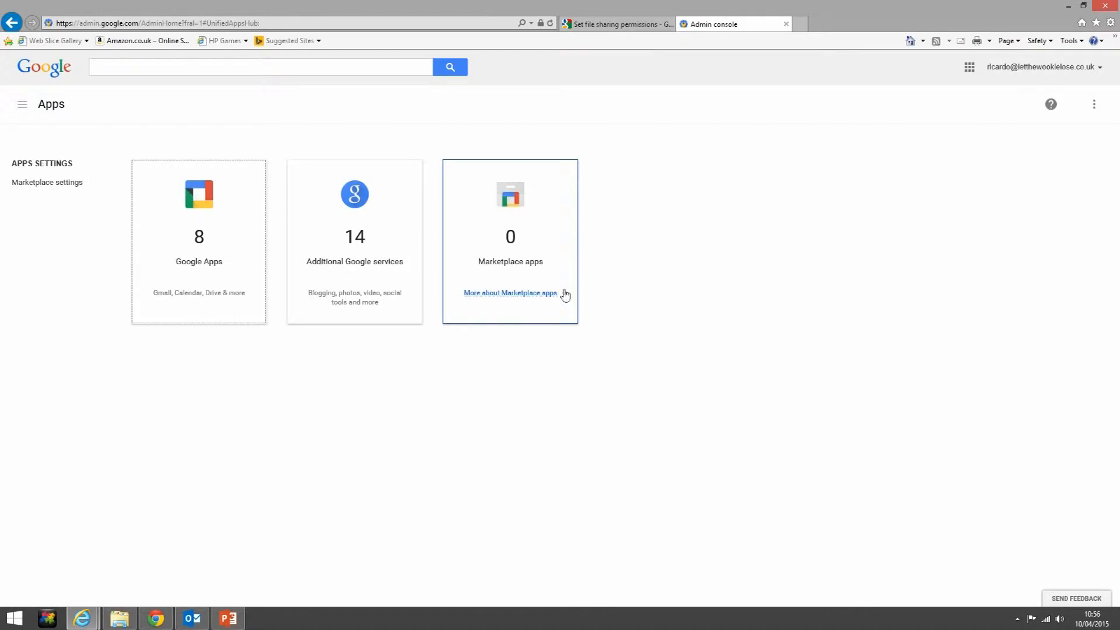
pyautogui.click(219, 222)
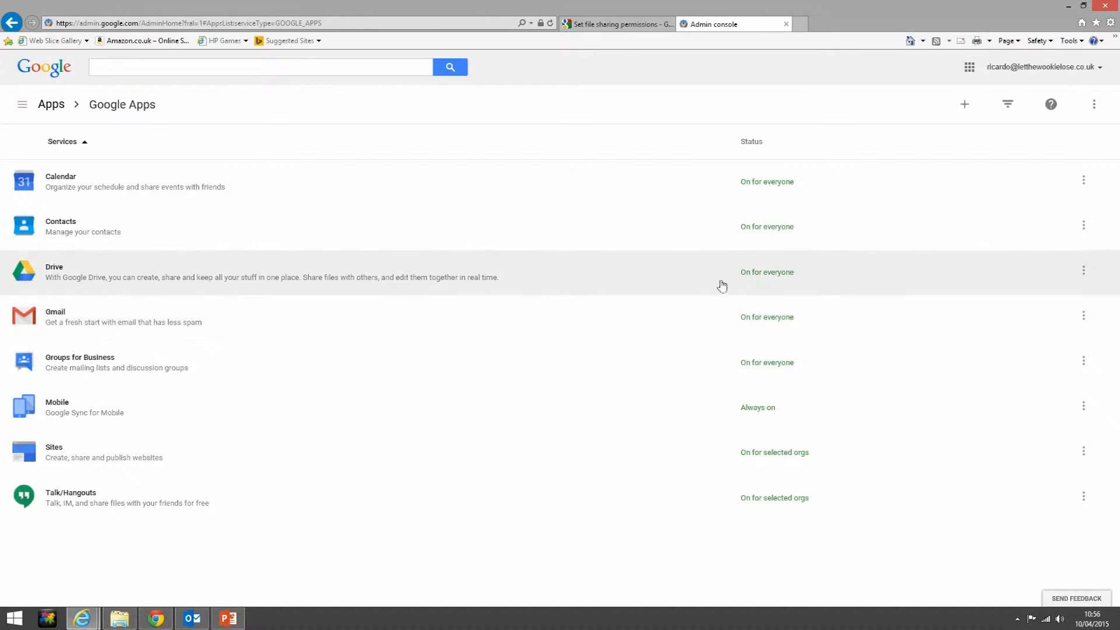
pyautogui.click(1084, 275)
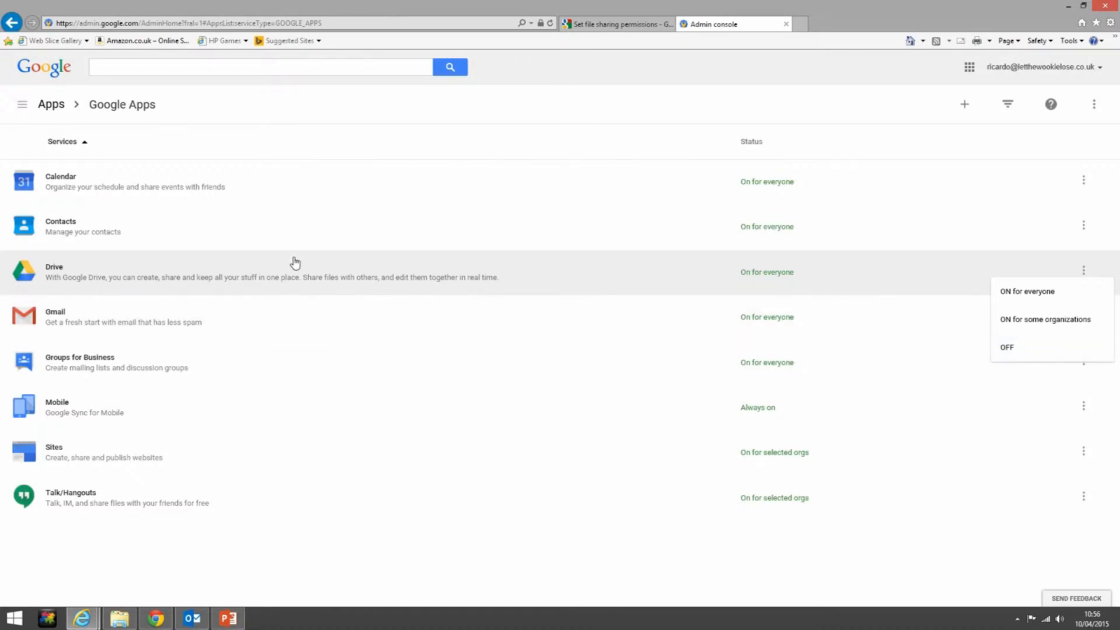
# Examine the Additional Google services list, including the availability options for Google Chrome Sync
pyautogui.click(56, 110)
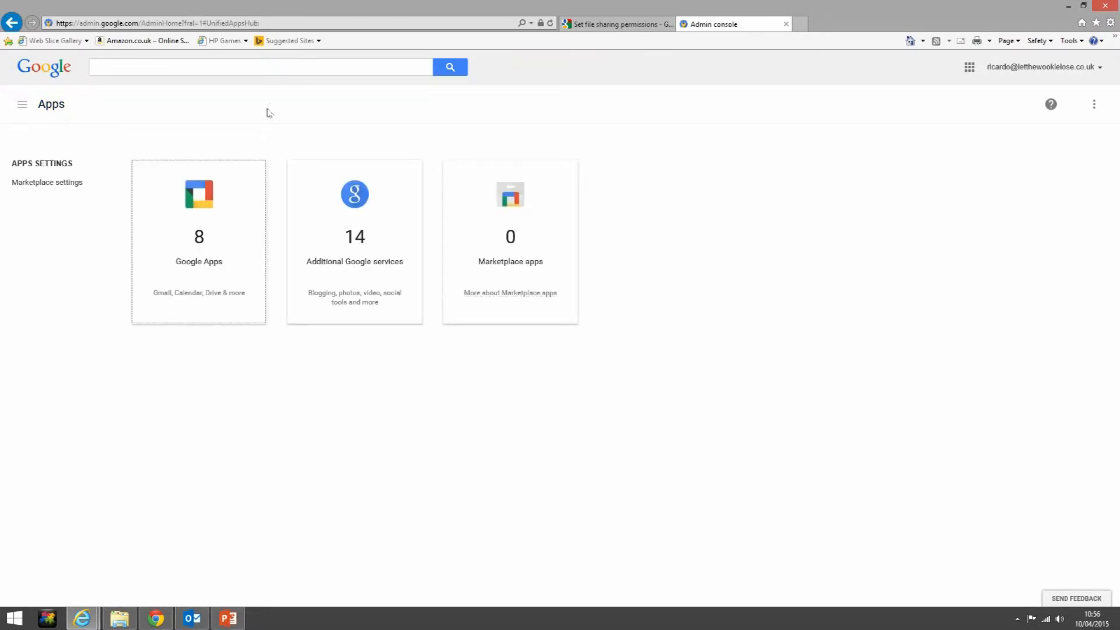
pyautogui.click(347, 189)
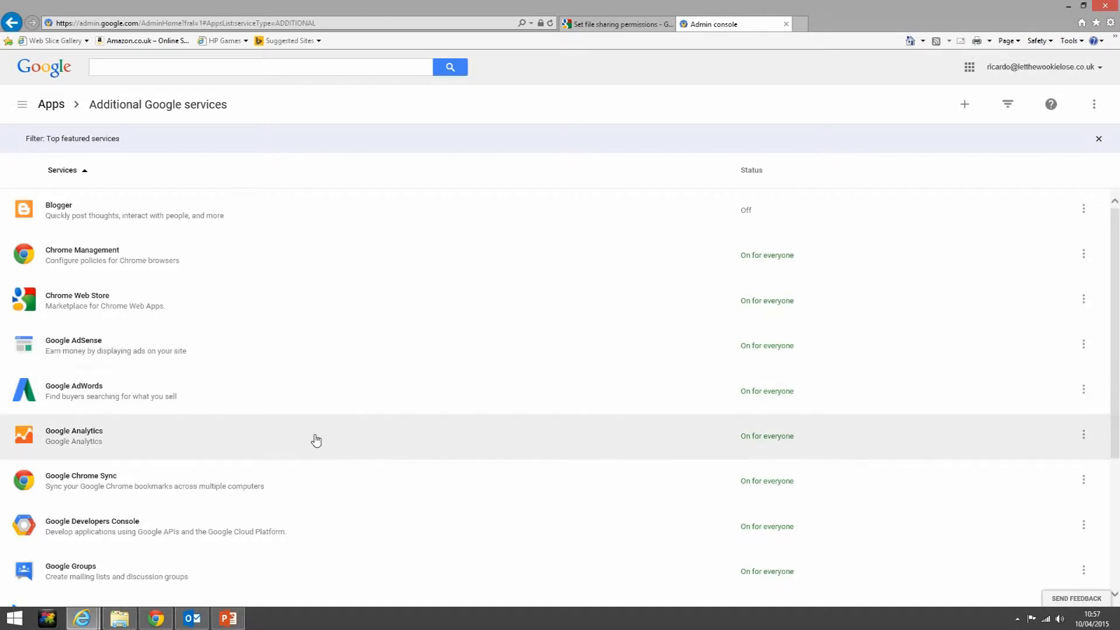
pyautogui.scroll(-2, 315, 440)
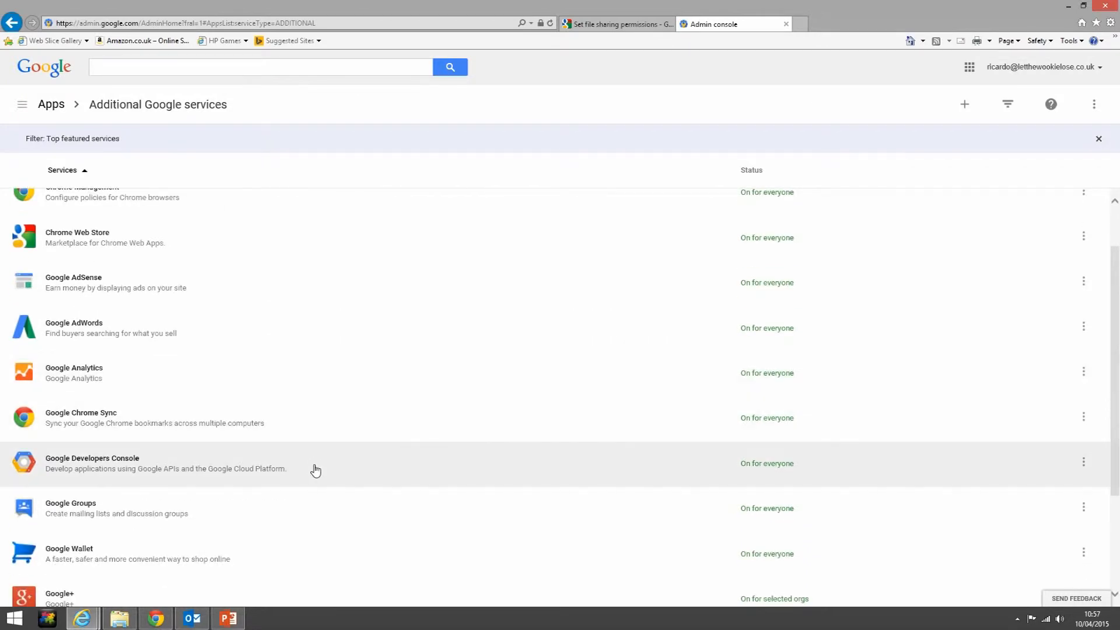
pyautogui.scroll(-2, 315, 469)
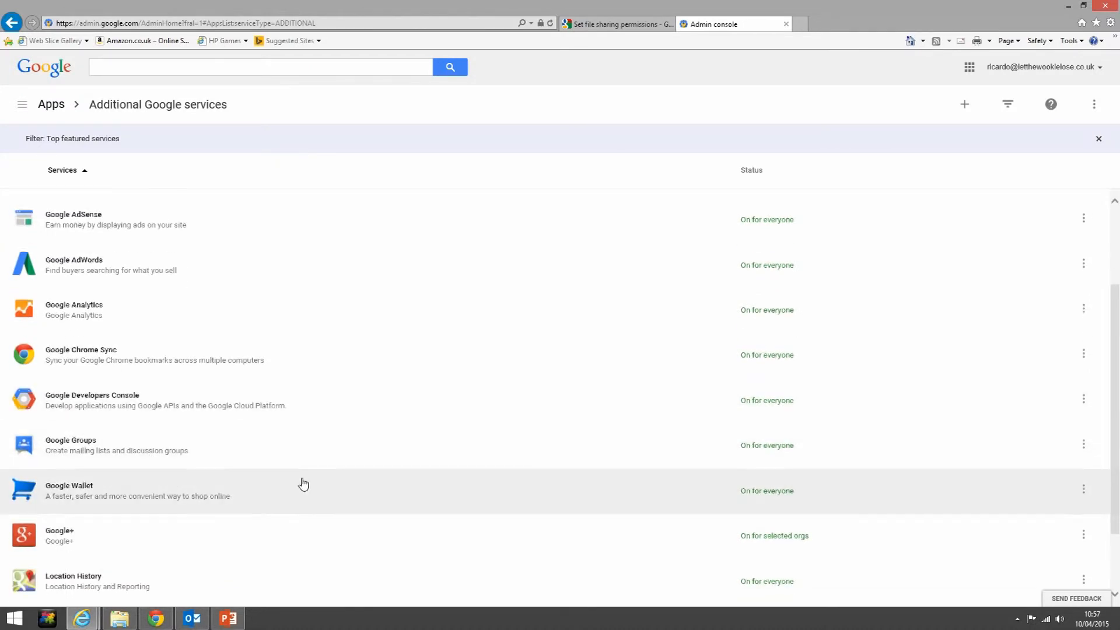
pyautogui.scroll(-2, 303, 484)
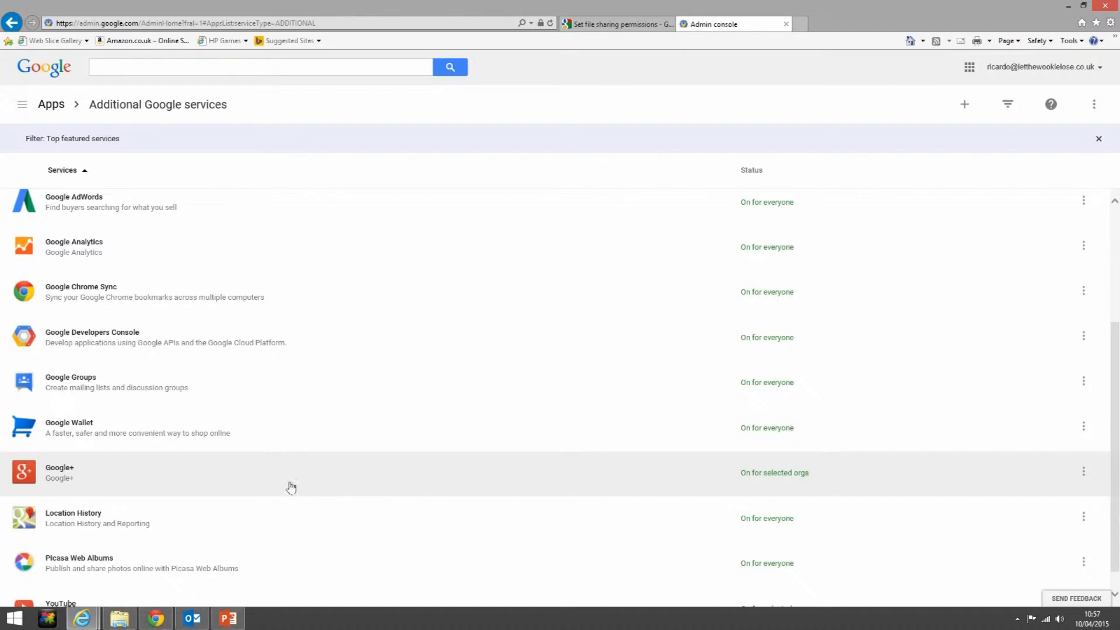
pyautogui.scroll(-1, 315, 512)
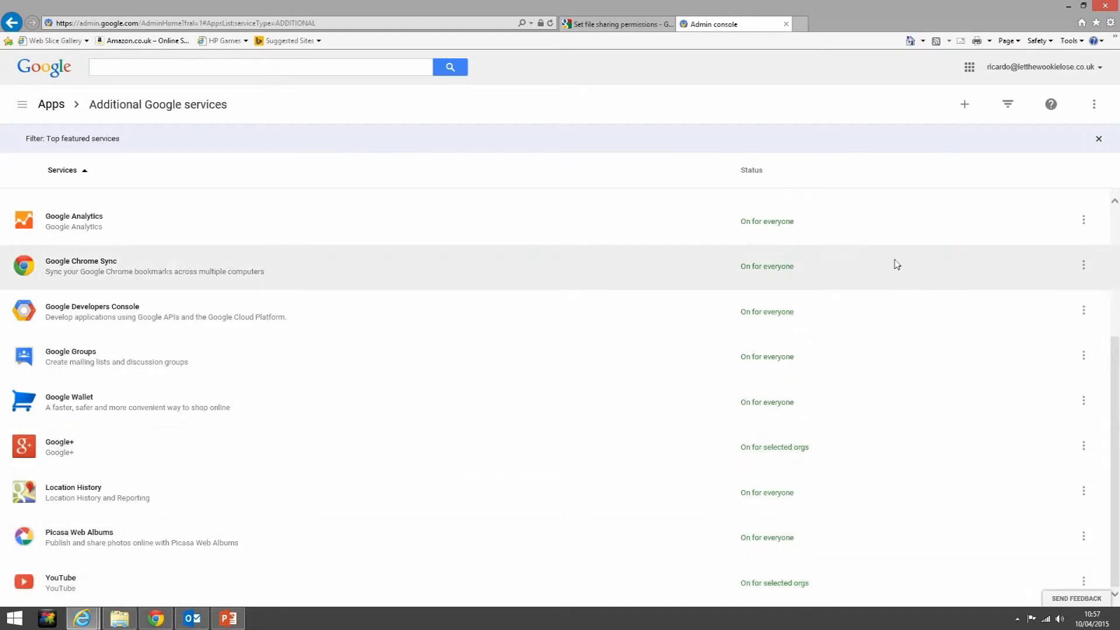
pyautogui.click(1084, 267)
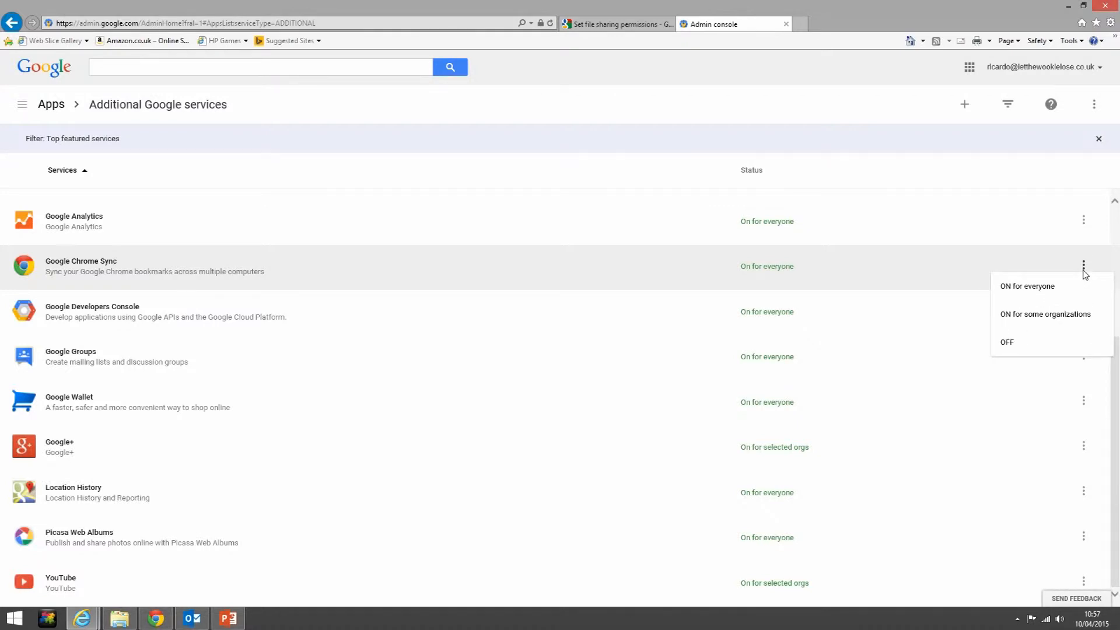
pyautogui.click(1083, 270)
pyautogui.click(1083, 270)
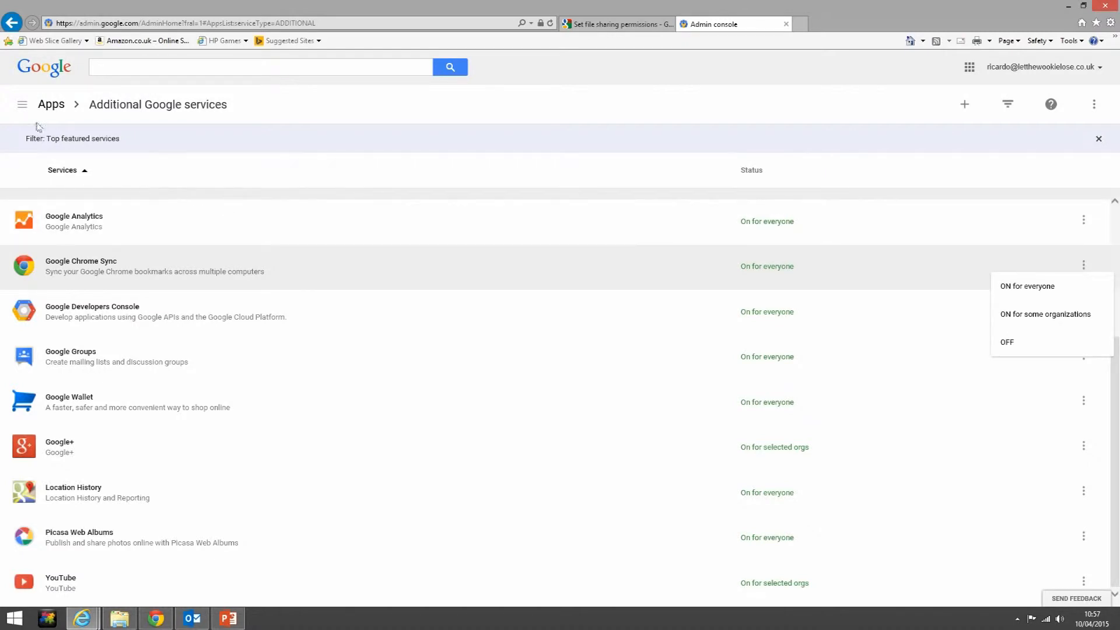
# Go to the Marketplace apps page under Apps and open the Google Apps Marketplace for adding services to the domain
pyautogui.click(24, 108)
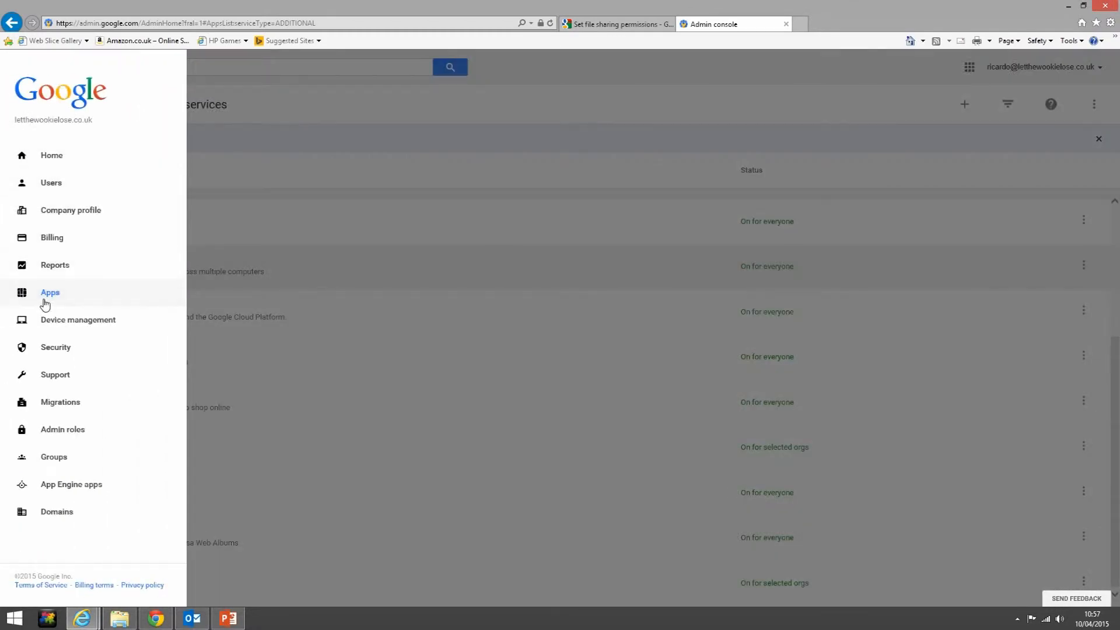
pyautogui.click(50, 293)
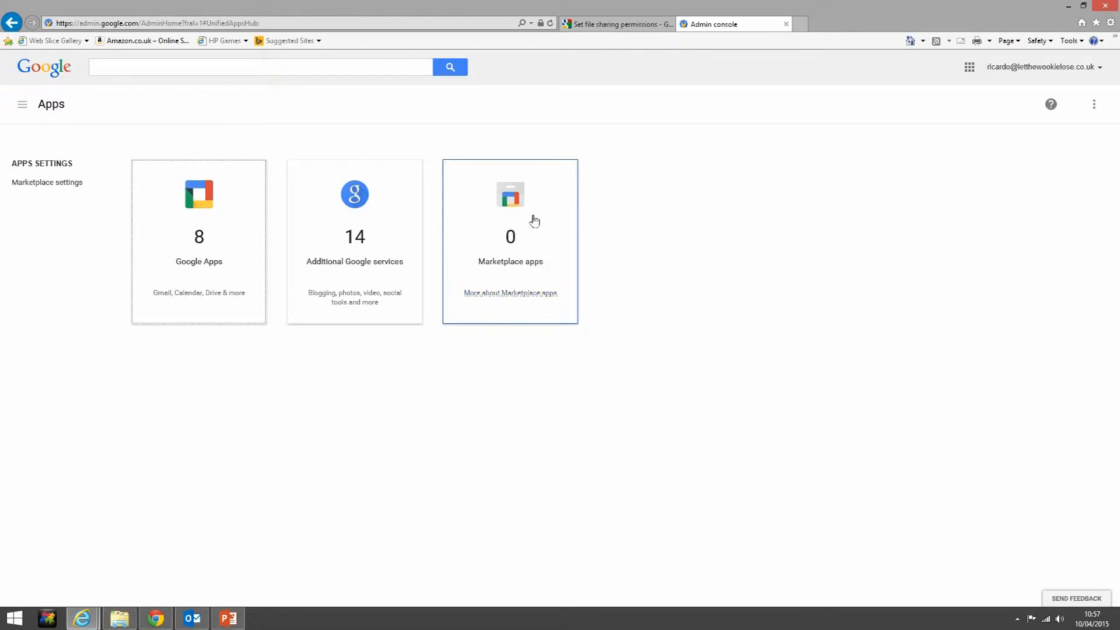
pyautogui.click(519, 201)
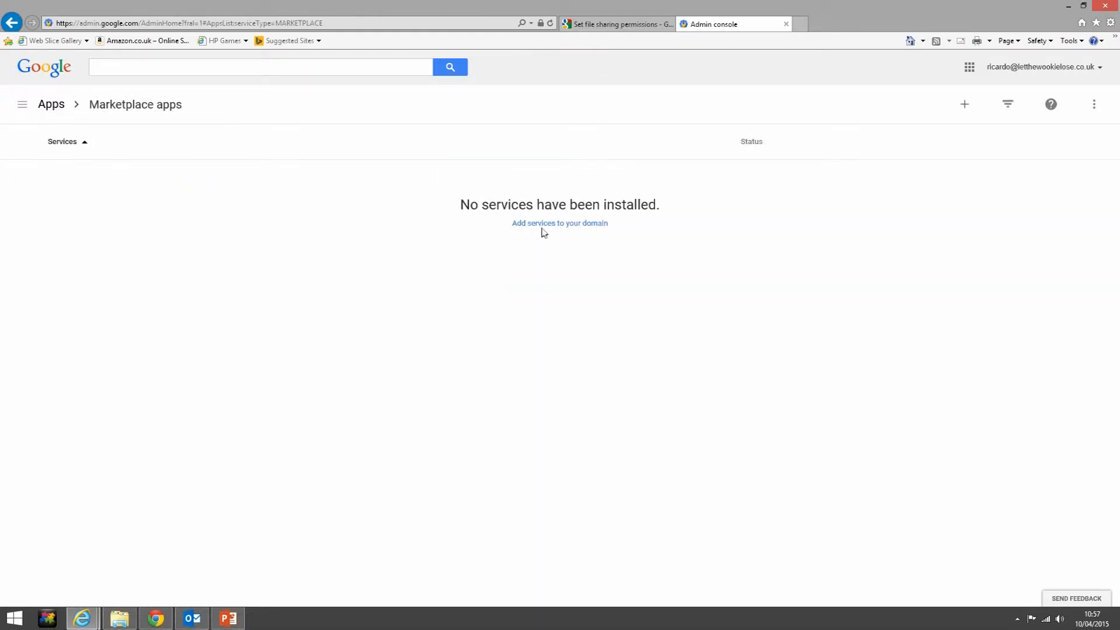
pyautogui.click(595, 225)
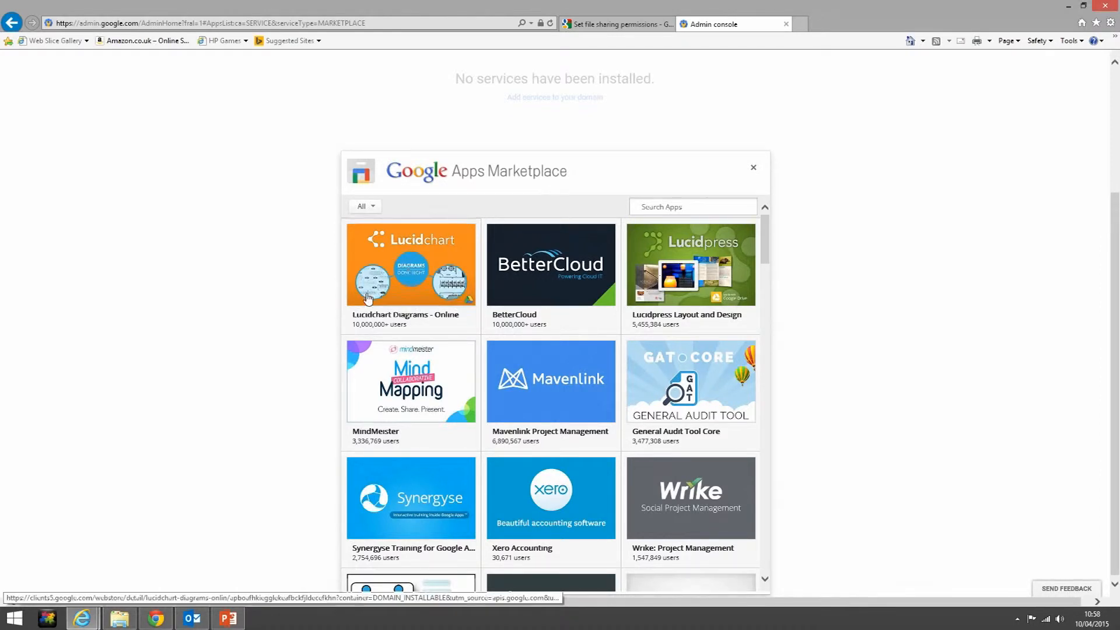
# Browse the third-party apps offered in the Google Apps Marketplace, then return to the start of the catalogue
pyautogui.moveTo(575, 325)
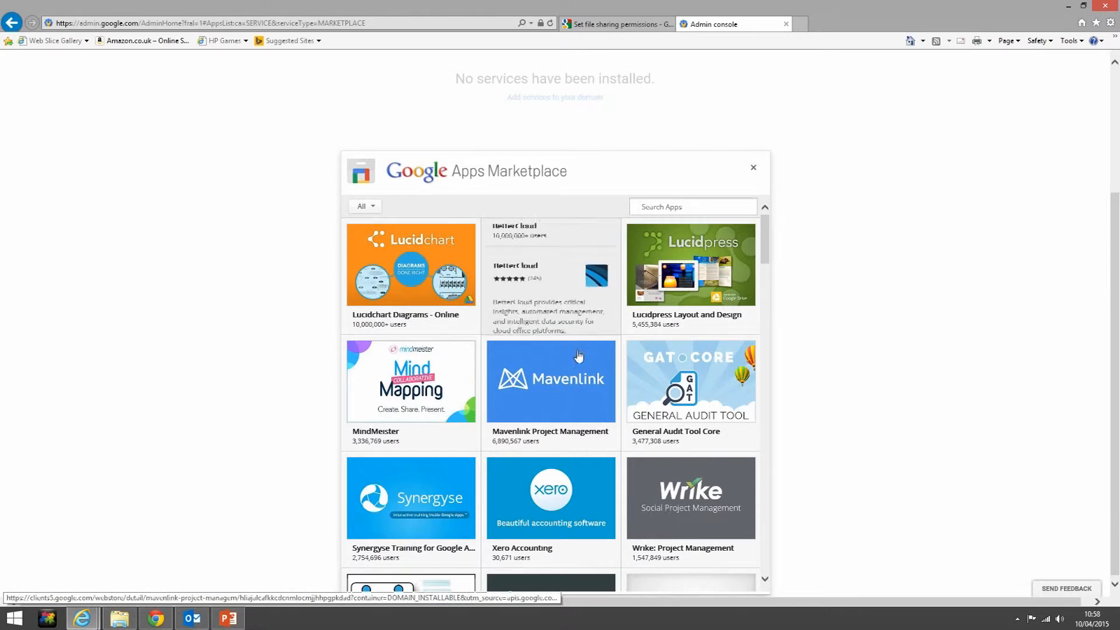
pyautogui.scroll(-2, 578, 382)
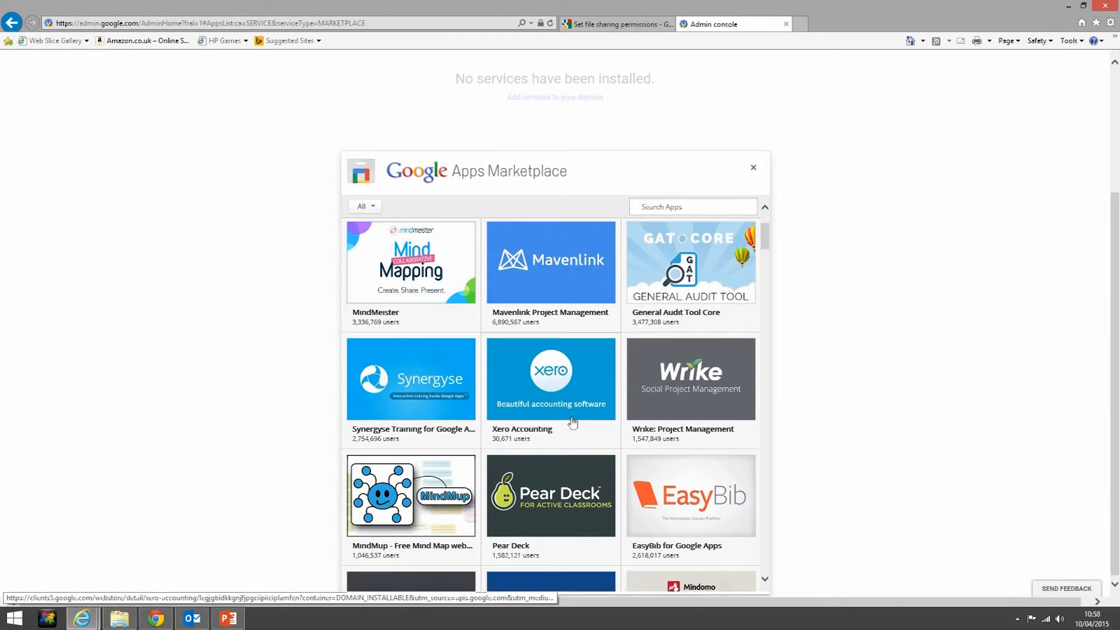
pyautogui.scroll(-6, 573, 426)
pyautogui.scroll(-3, 573, 432)
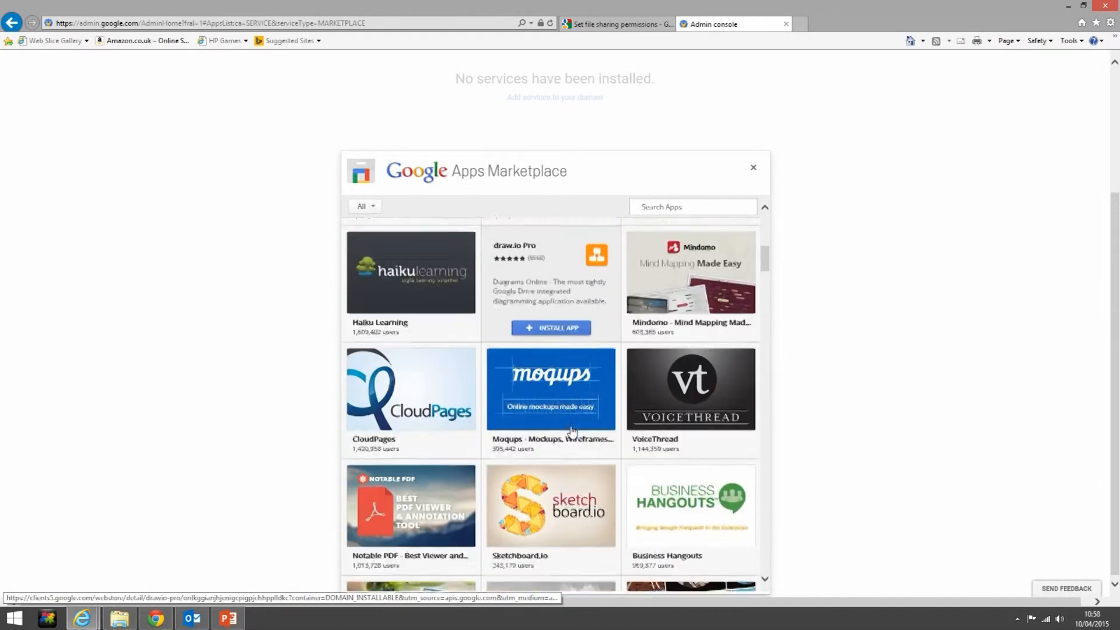
pyautogui.scroll(-2, 573, 431)
pyautogui.scroll(-1, 573, 433)
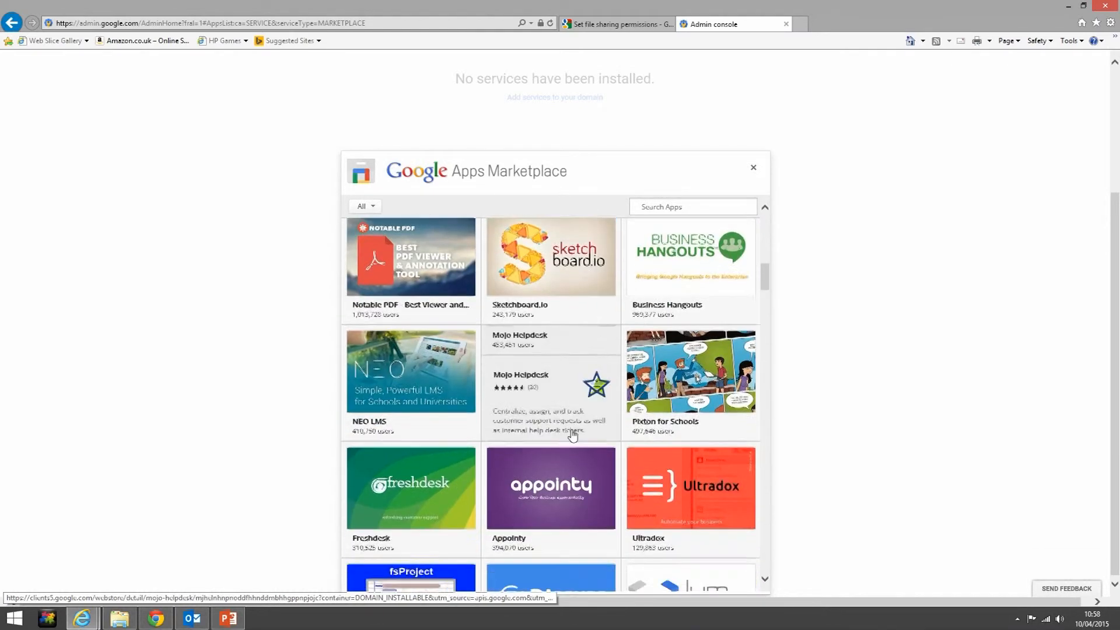
pyautogui.scroll(5, 573, 435)
pyautogui.scroll(8, 573, 435)
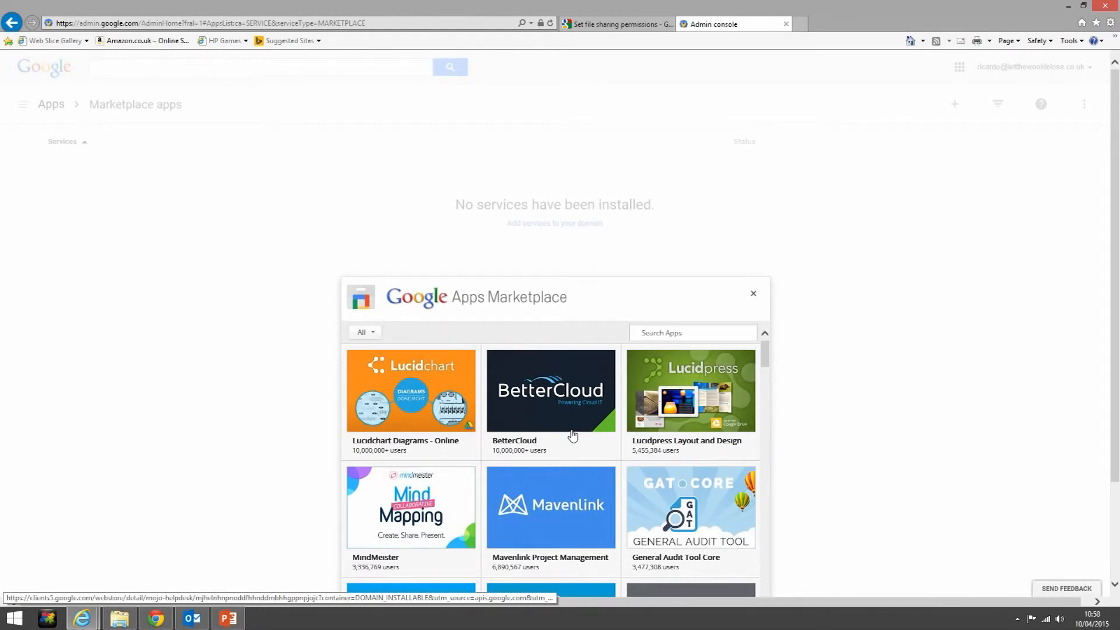
# Leave the Marketplace, open the settings for Drive under Google Apps, and show its availability options
pyautogui.click(11, 22)
pyautogui.click(52, 105)
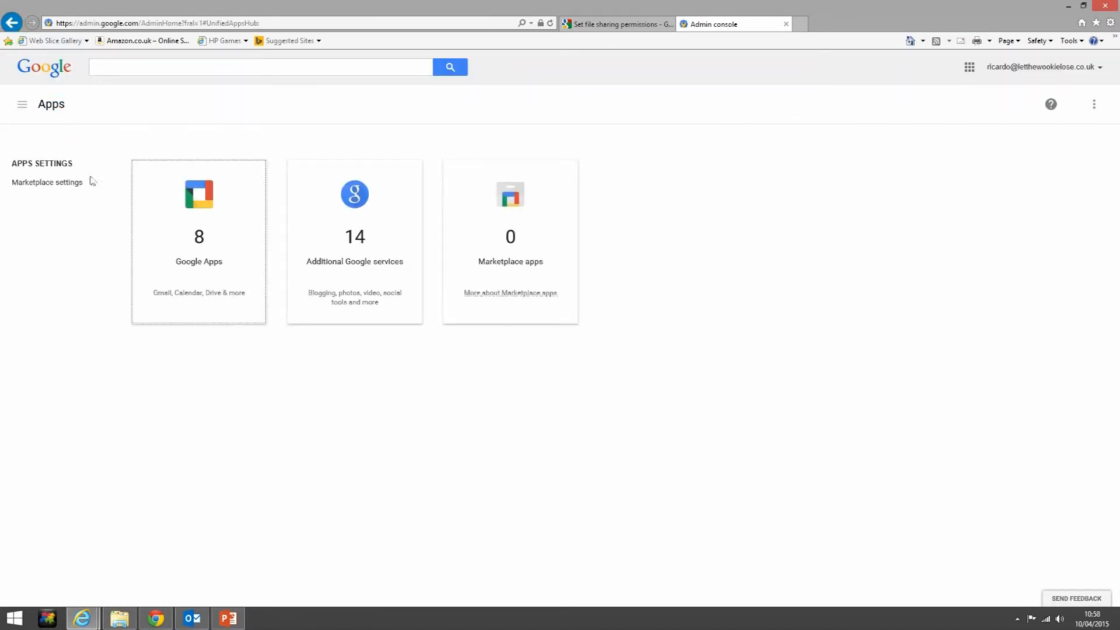
pyautogui.click(164, 238)
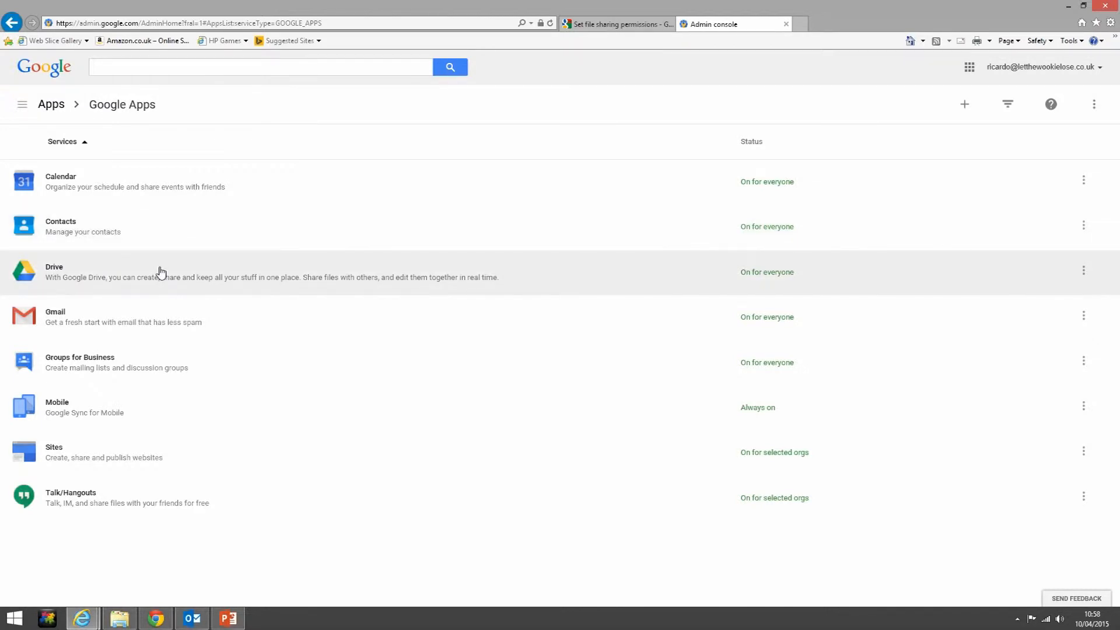
pyautogui.click(162, 272)
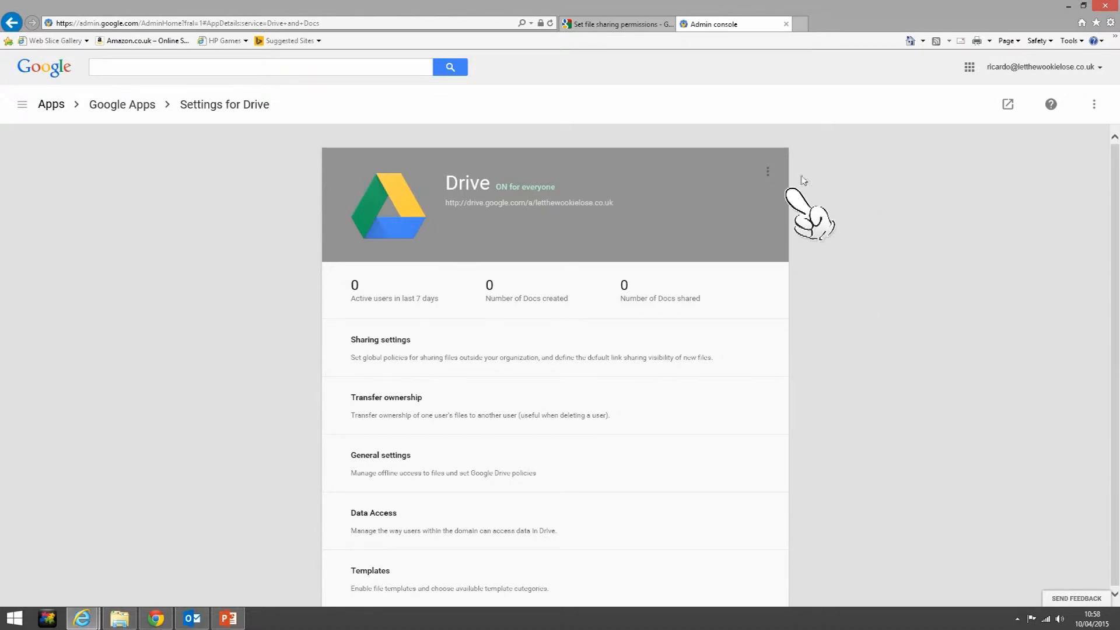
pyautogui.click(768, 175)
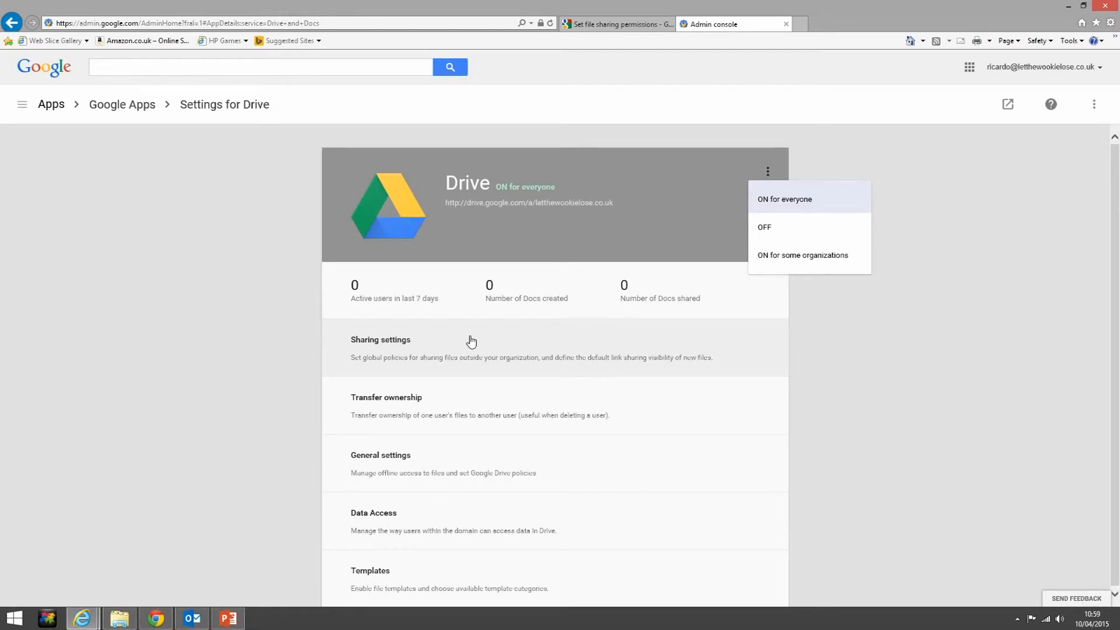
# Expand Drive's Sharing settings and review the options for sharing outside the letthewookielose.co.uk domain and the link sharing defaults
pyautogui.click(478, 339)
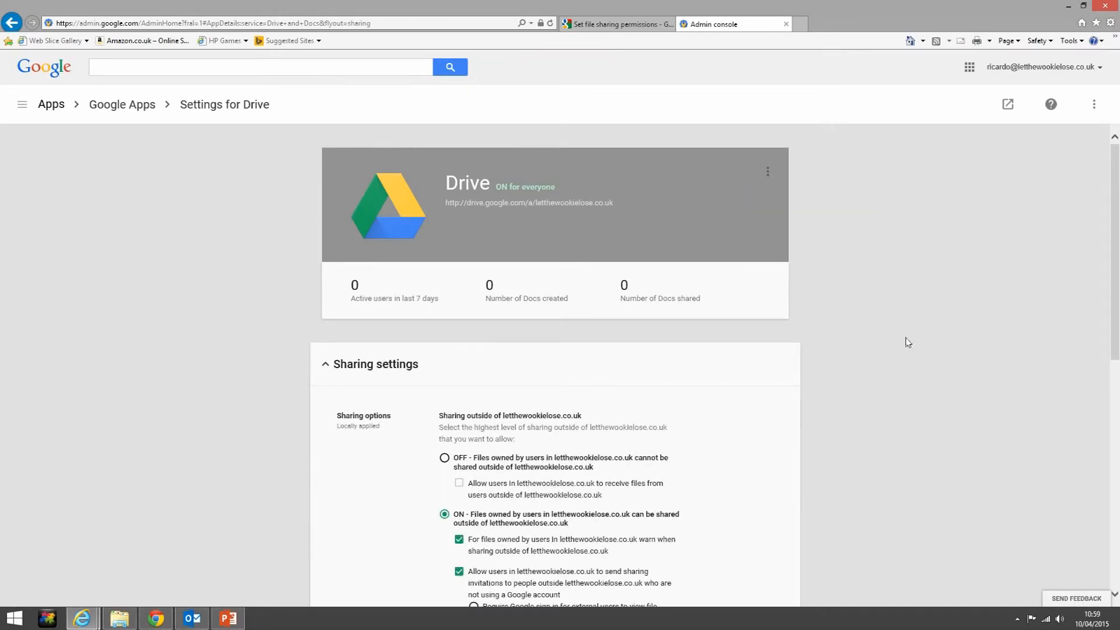
pyautogui.scroll(-2, 908, 342)
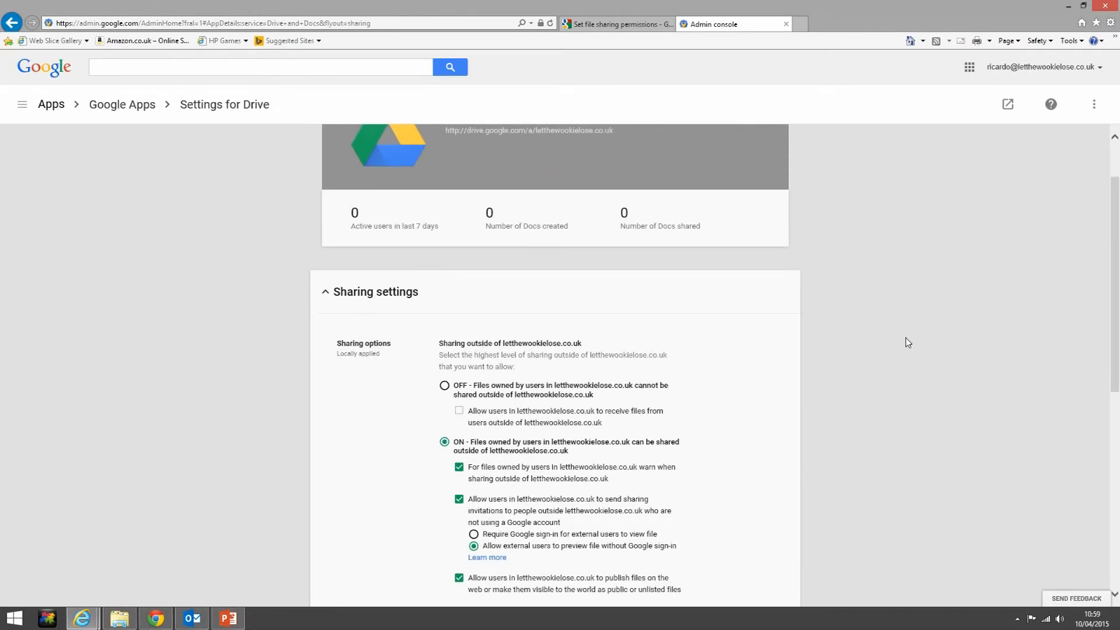
pyautogui.scroll(-1, 907, 342)
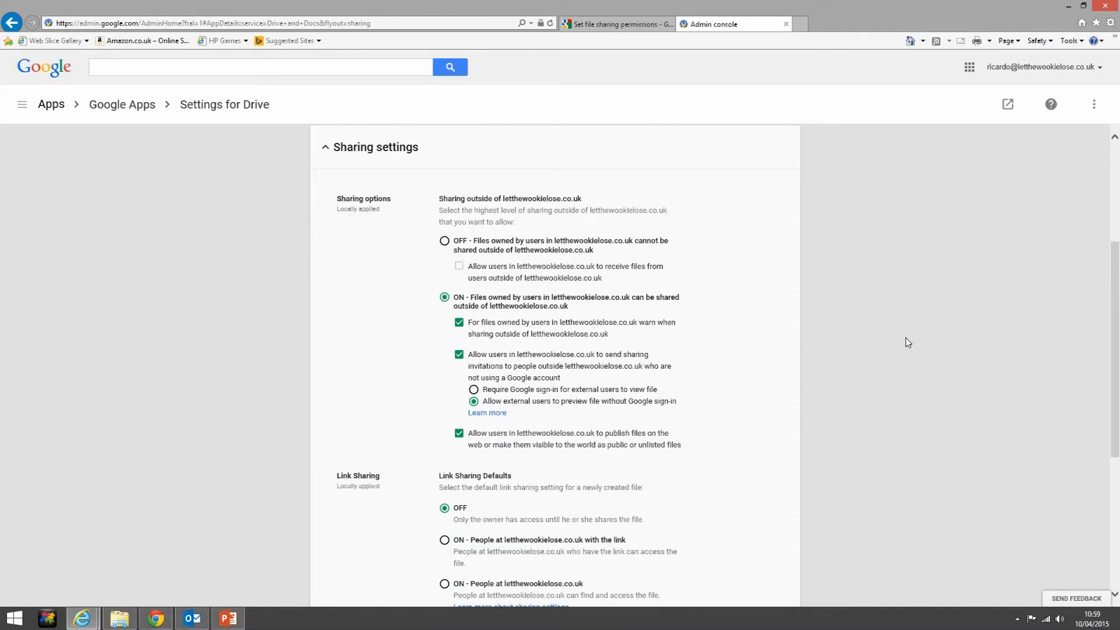
pyautogui.scroll(-1, 908, 342)
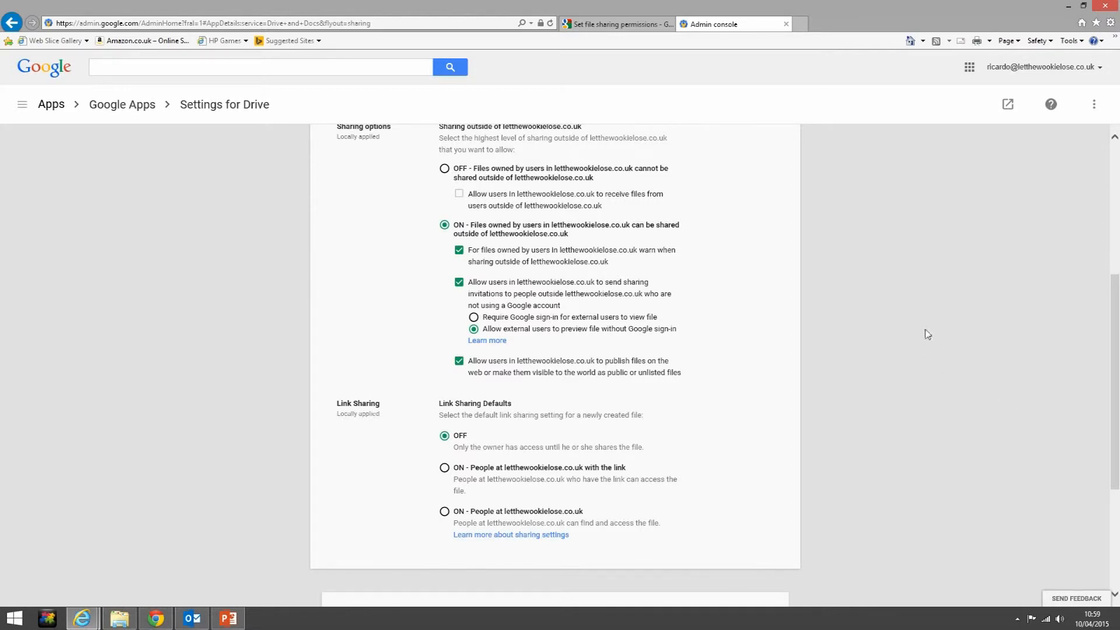
pyautogui.scroll(1, 887, 324)
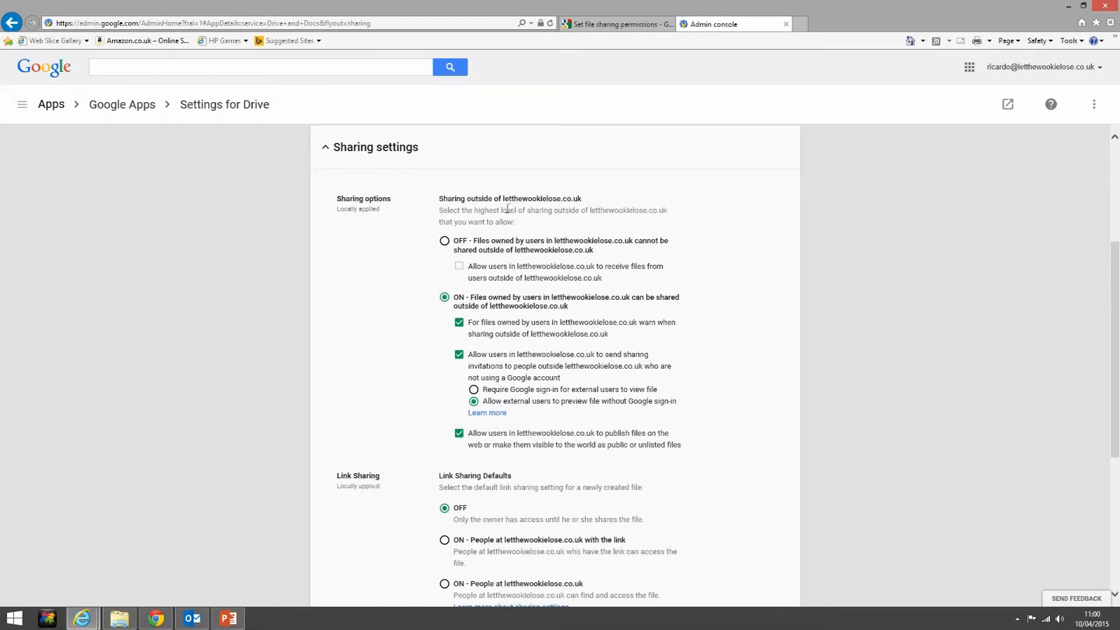
pyautogui.moveTo(503, 198); pyautogui.dragTo(587, 202)
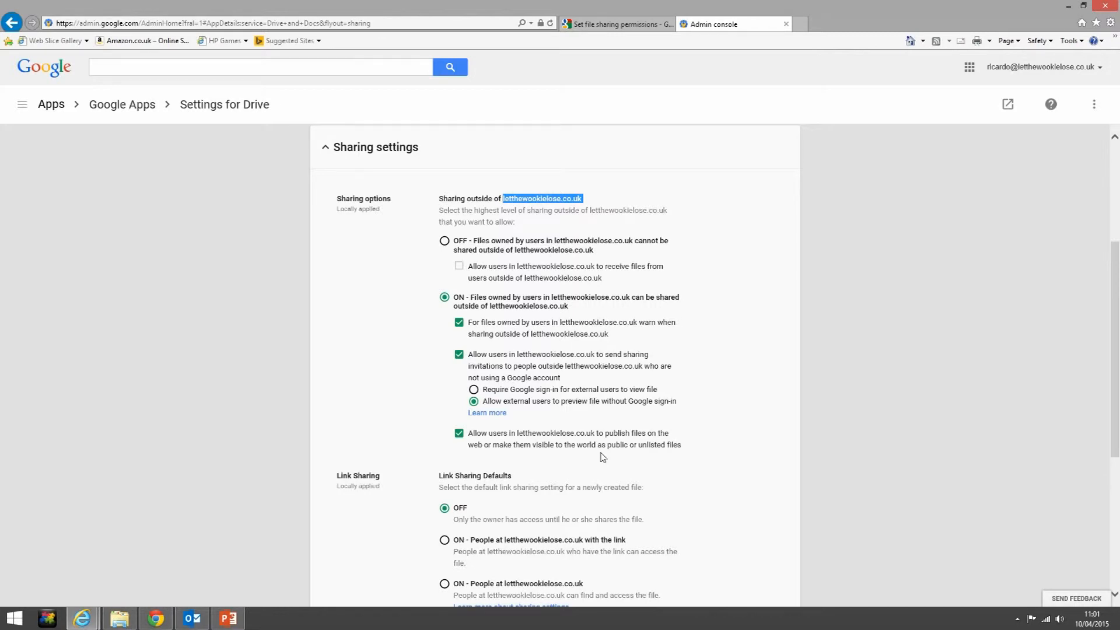
# Disallow users from publishing files on the web and set the link sharing default to ON - People at letthewookielose.co.uk with the link
pyautogui.click(459, 434)
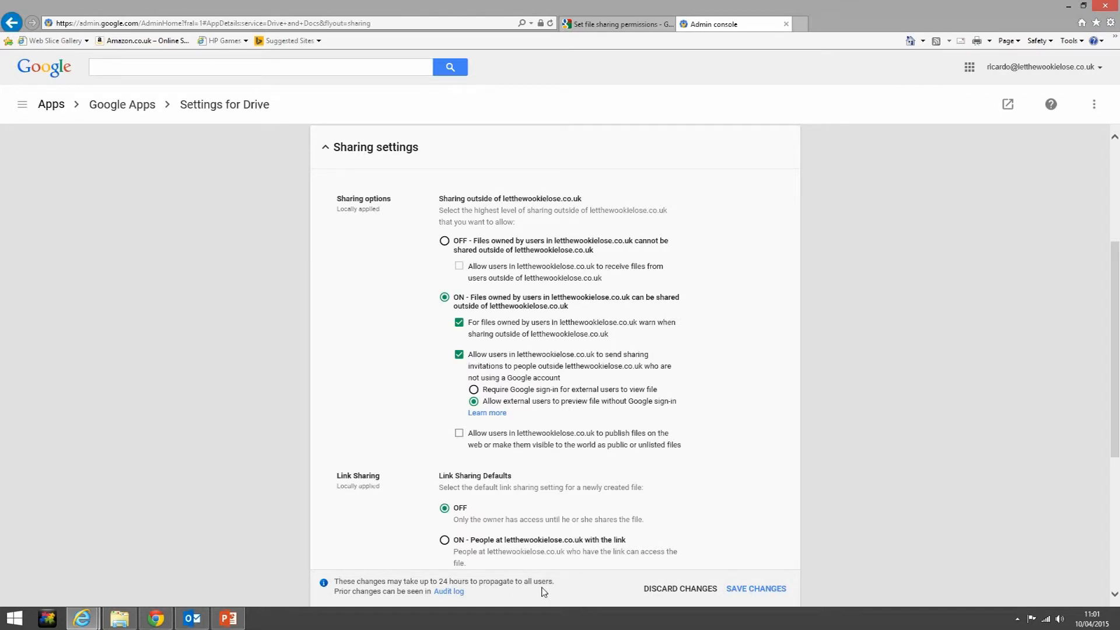
pyautogui.scroll(-1, 543, 591)
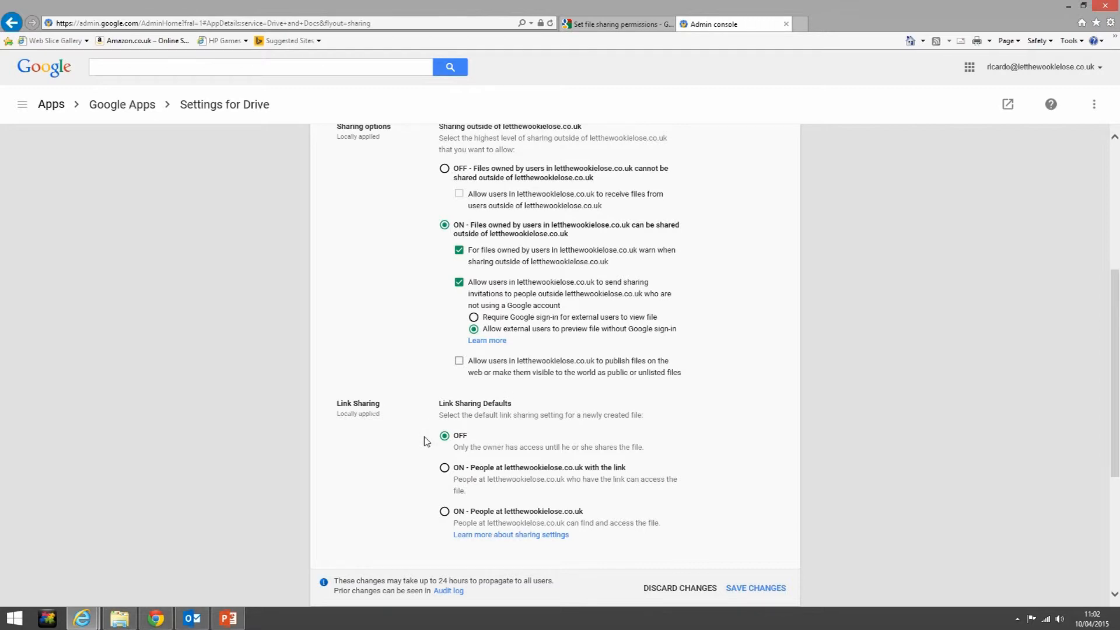
pyautogui.click(445, 471)
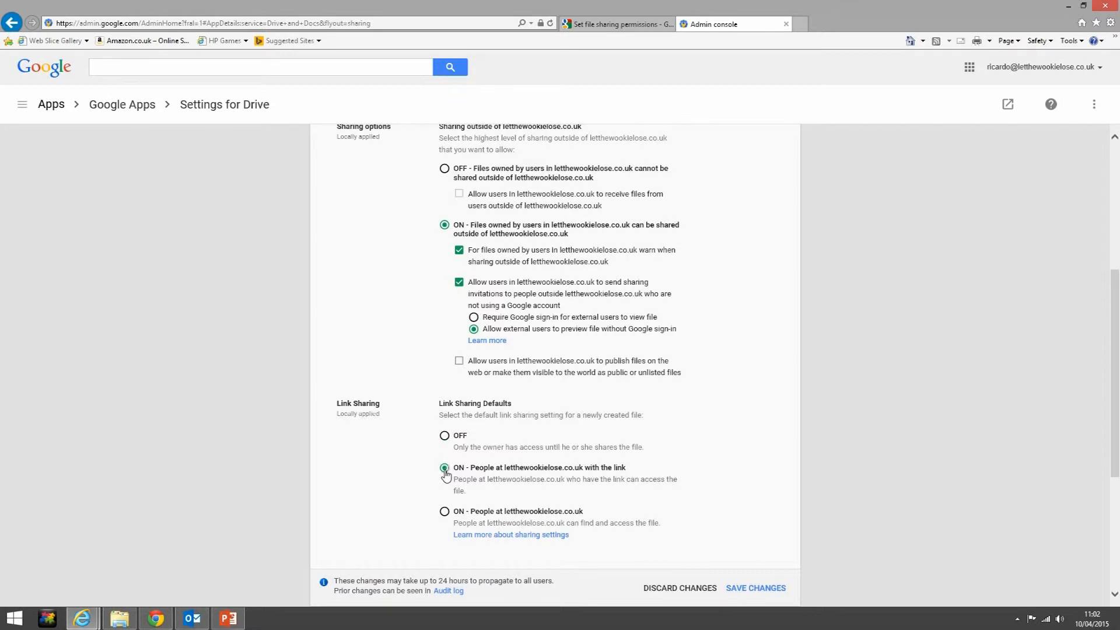
# Save the changes to Drive's sharing settings
pyautogui.click(757, 589)
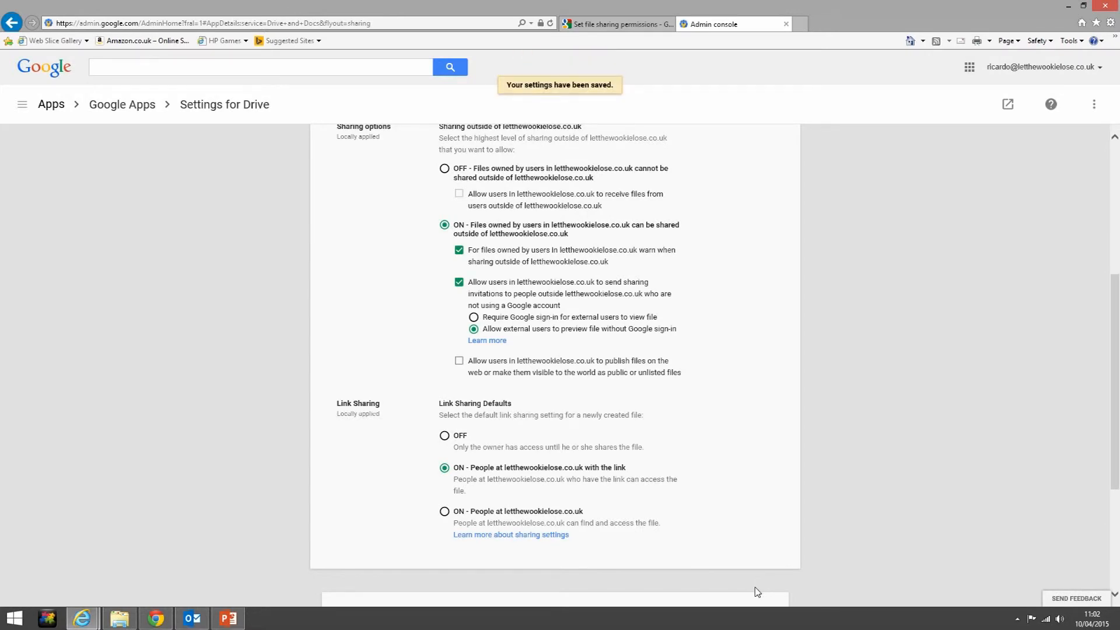
pyautogui.scroll(1, 761, 590)
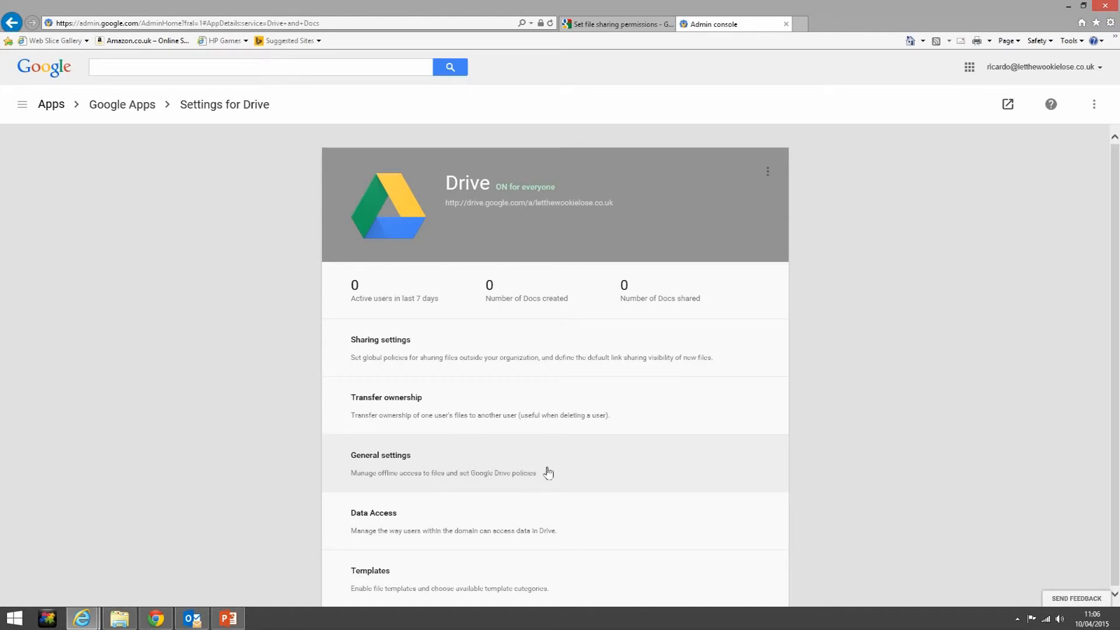
# Expand Drive's General settings and examine the web address and uninstall service options
pyautogui.click(394, 459)
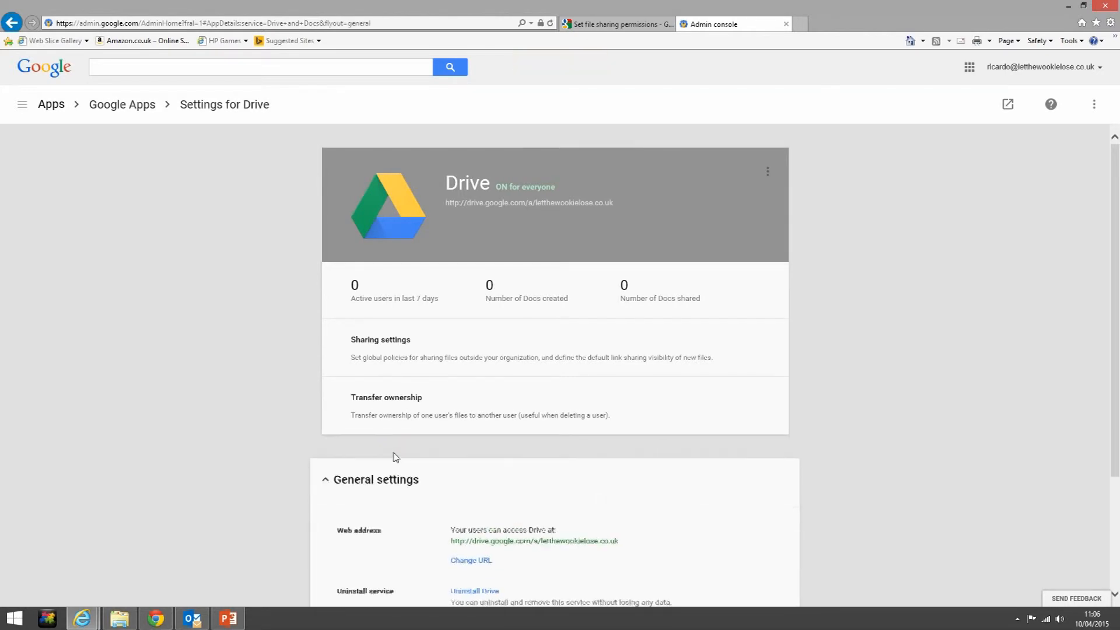
pyautogui.scroll(-1, 822, 404)
pyautogui.scroll(-1, 821, 404)
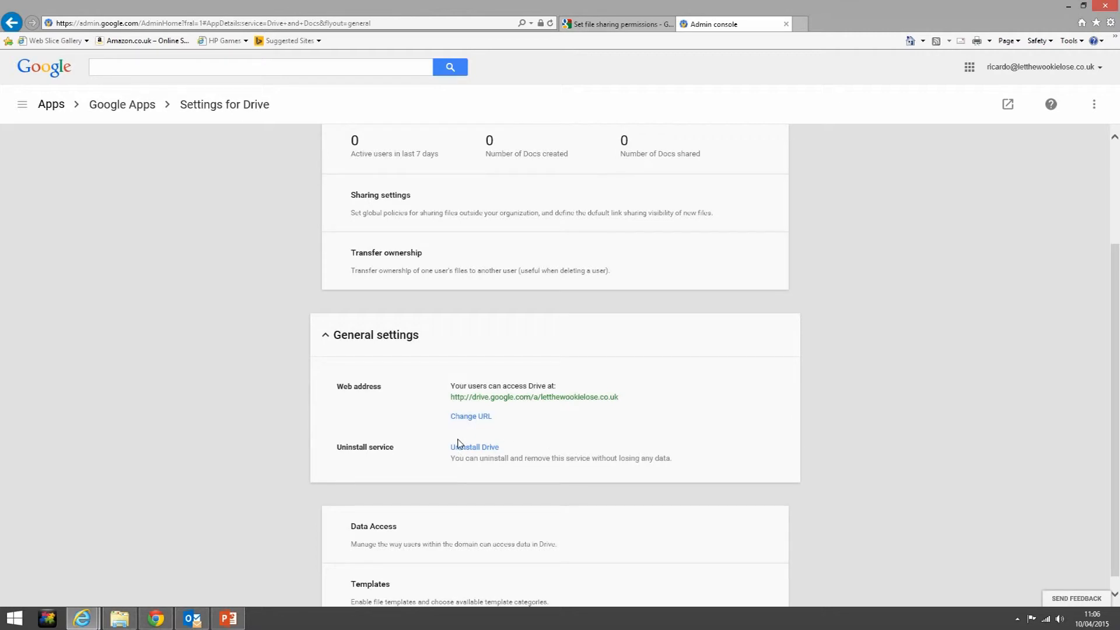
pyautogui.scroll(-1, 459, 442)
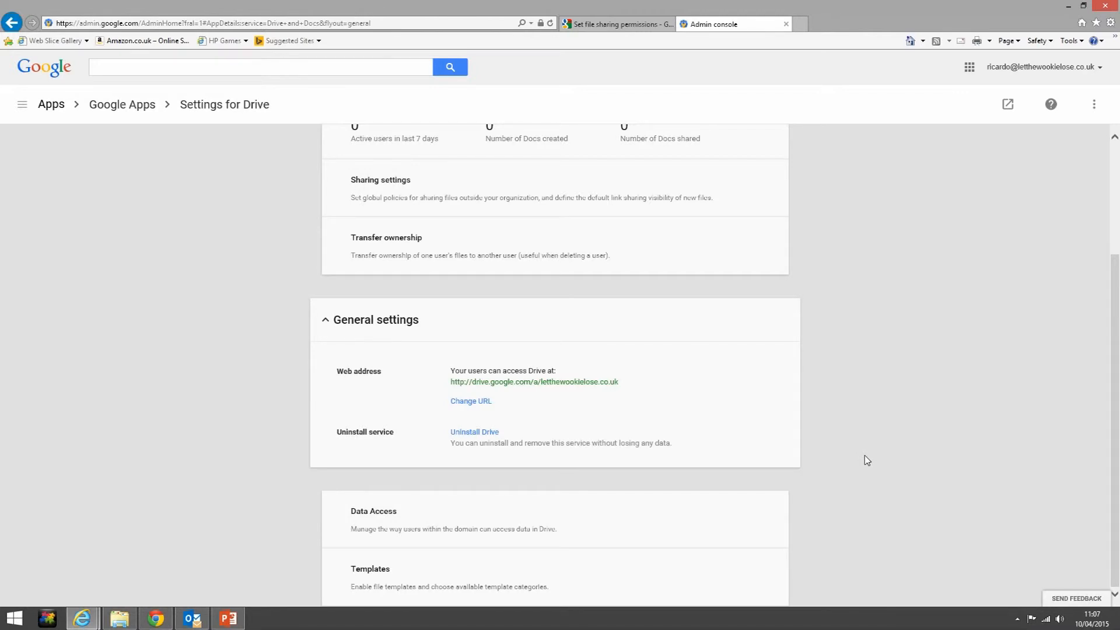
# Examine Drive's Data Access options for offline Docs, Drive for Mac/PC, Drive SDK and add-ons, and return to the collapsed settings list
pyautogui.click(548, 508)
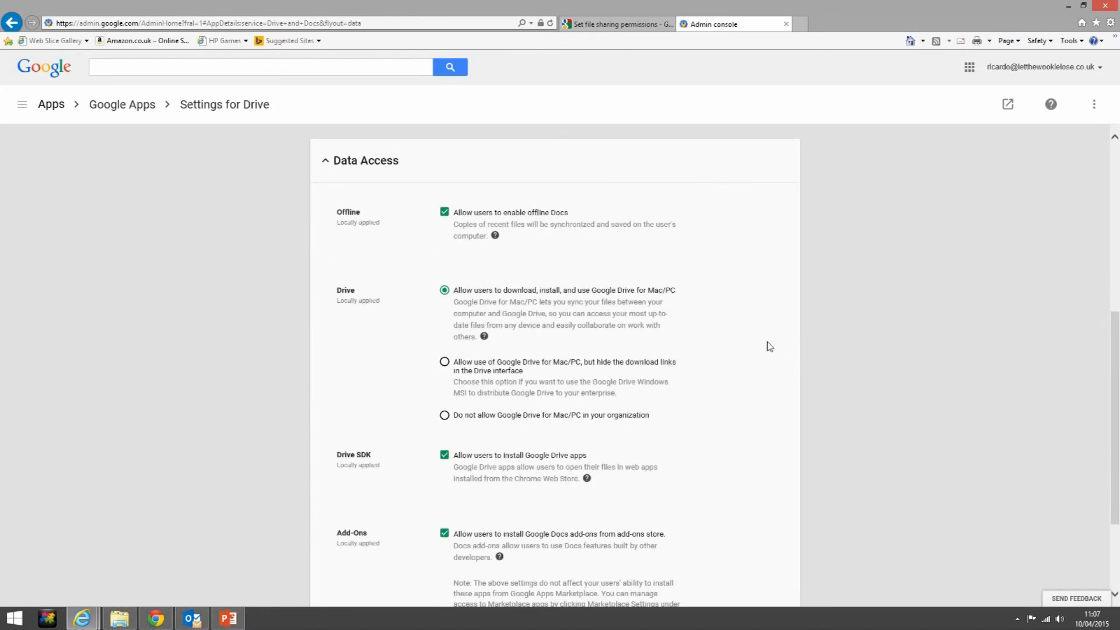
pyautogui.scroll(-2, 769, 345)
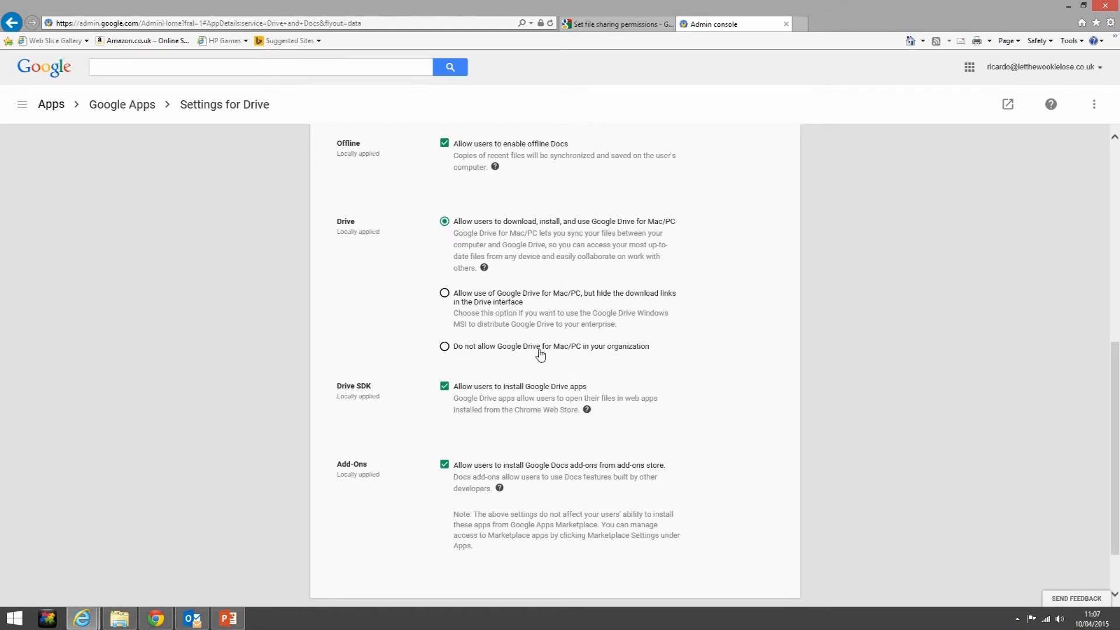
pyautogui.scroll(-1, 538, 353)
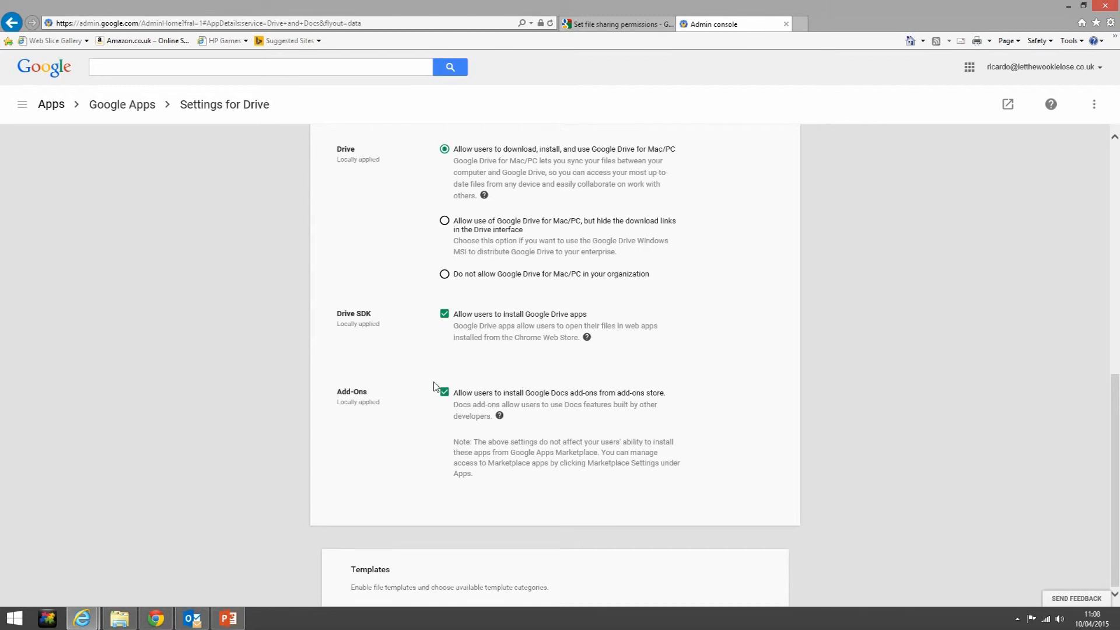
pyautogui.scroll(2, 436, 386)
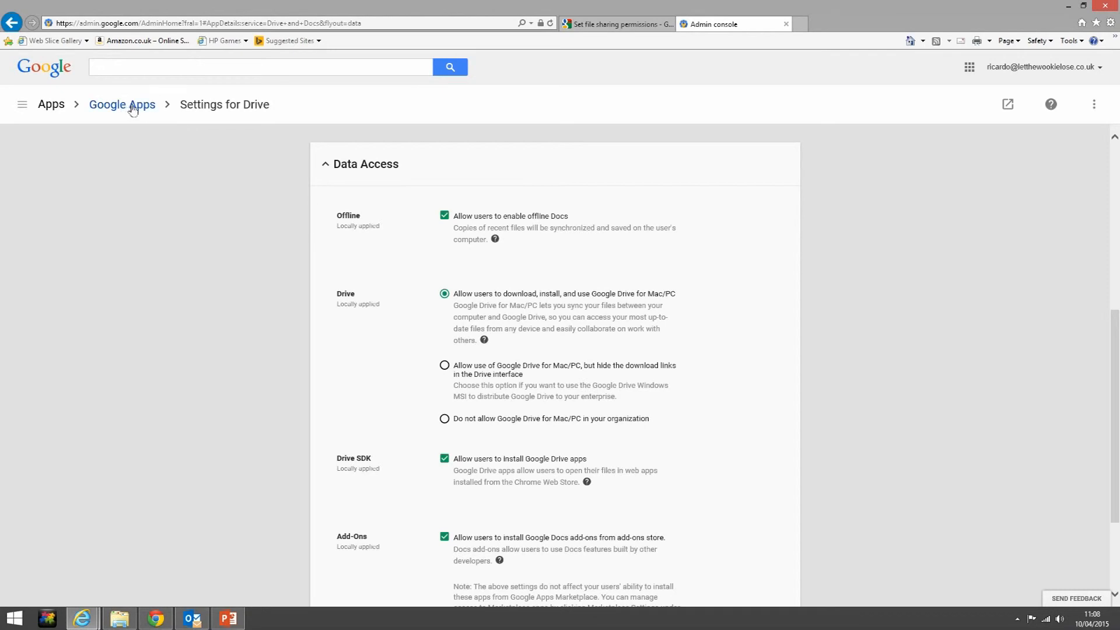
pyautogui.click(12, 24)
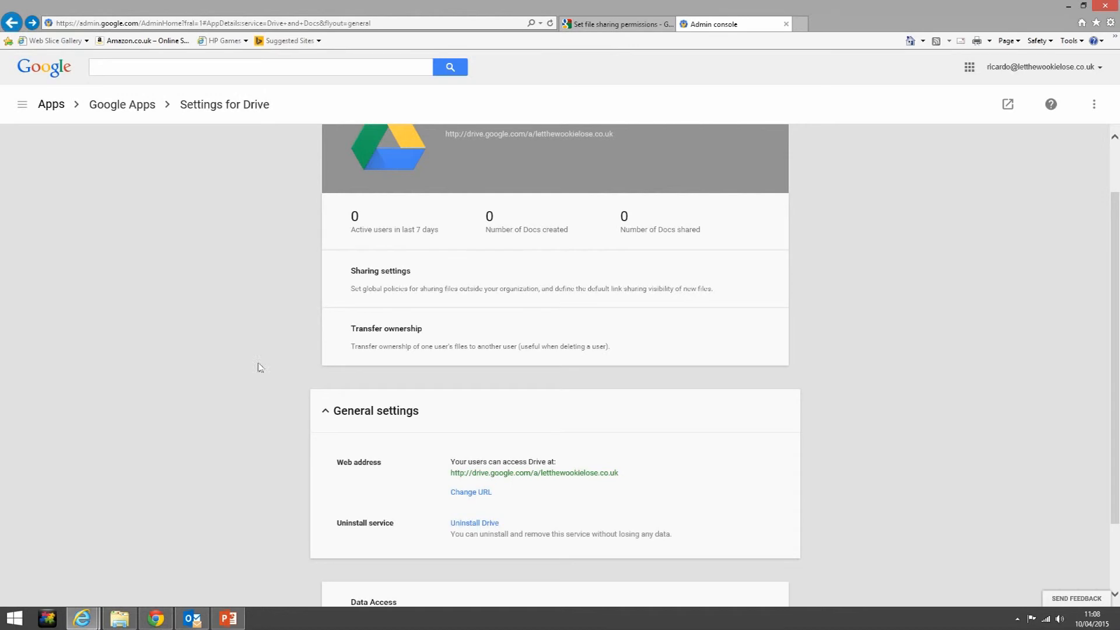
pyautogui.click(325, 412)
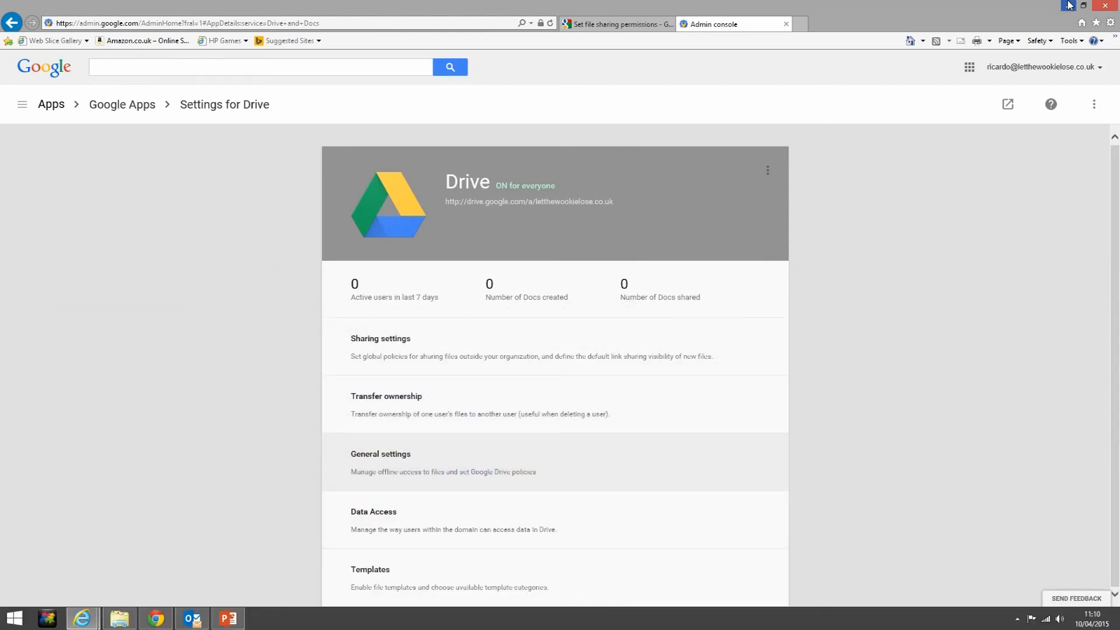
# Expand Drive's Transfer ownership settings and examine the From and To fields for transferring all of a user's files
pyautogui.click(396, 409)
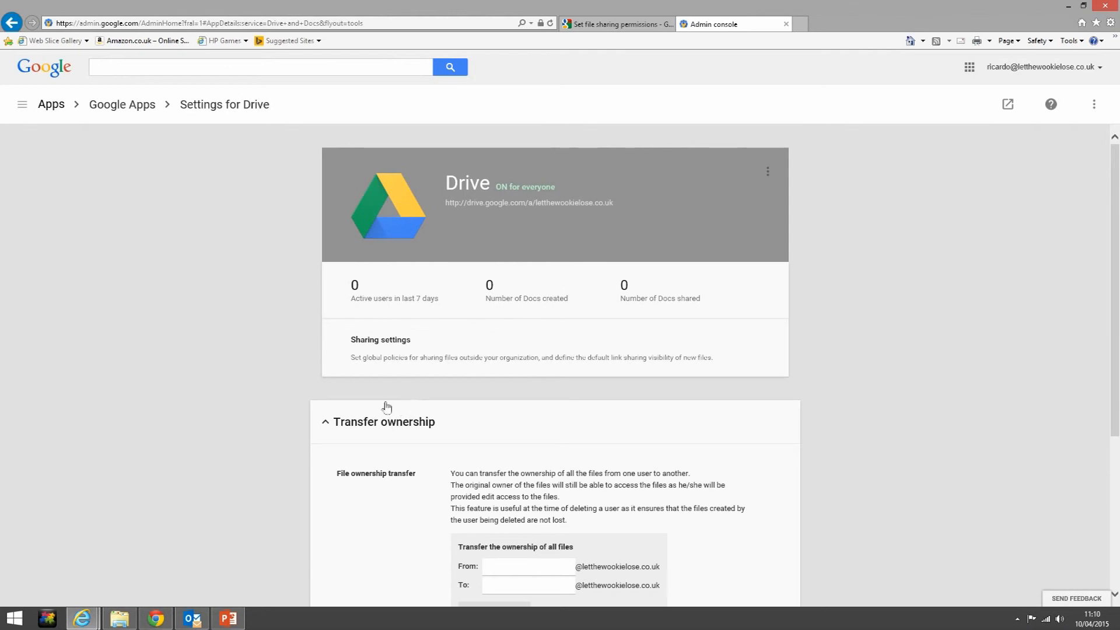
pyautogui.scroll(-2, 342, 415)
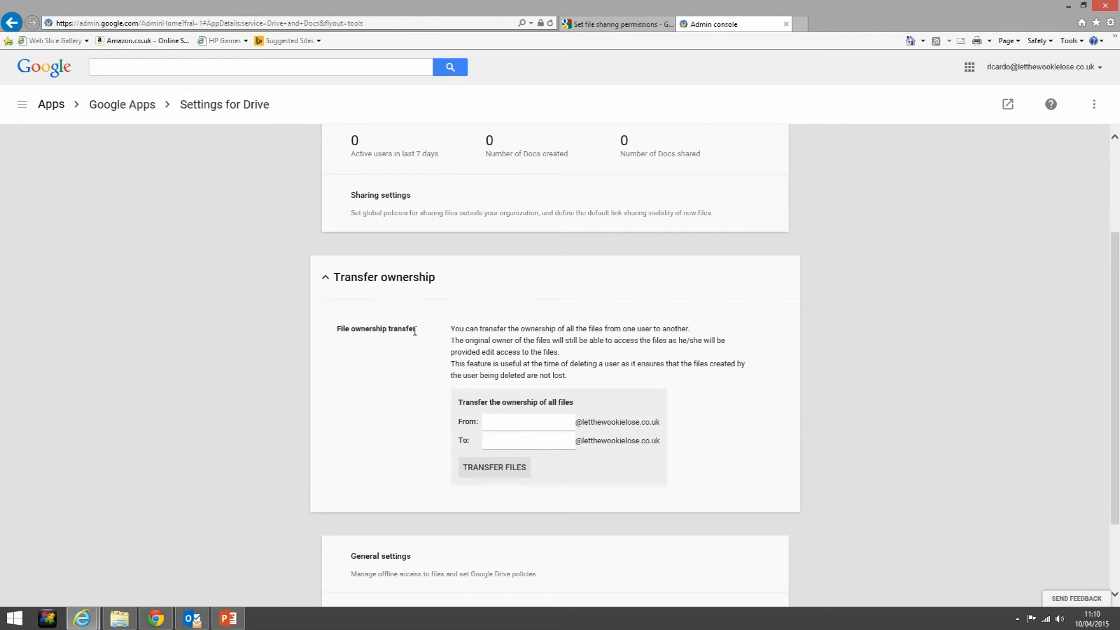
pyautogui.scroll(-1, 410, 347)
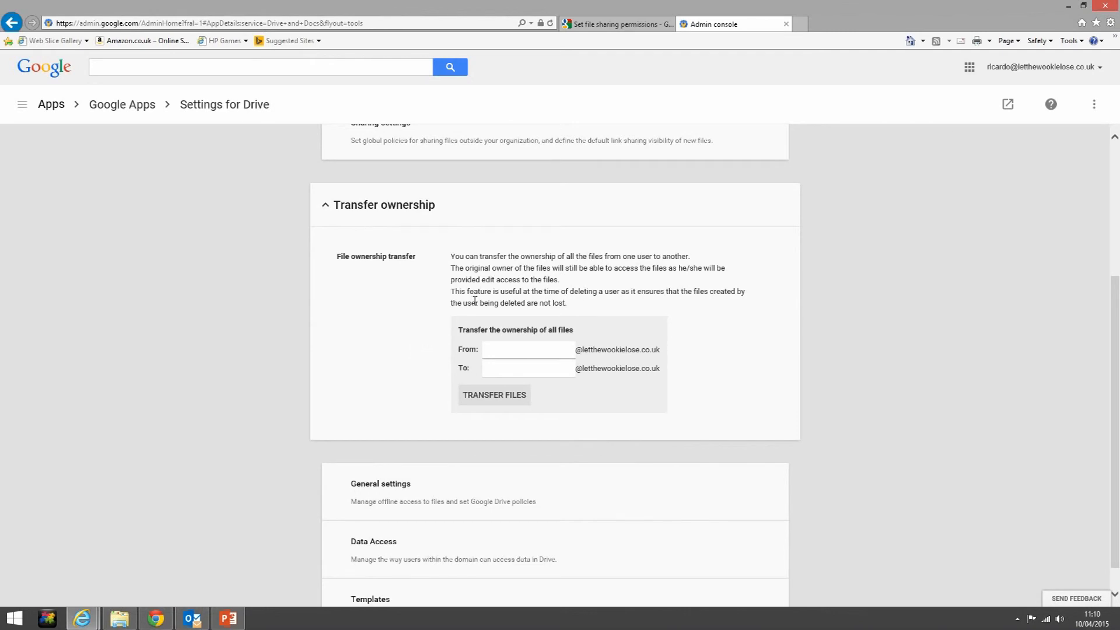
pyautogui.click(501, 350)
pyautogui.click(516, 369)
pyautogui.click(505, 349)
pyautogui.click(508, 368)
# Collapse the Transfer ownership settings and open Drive's Templates settings
pyautogui.click(325, 205)
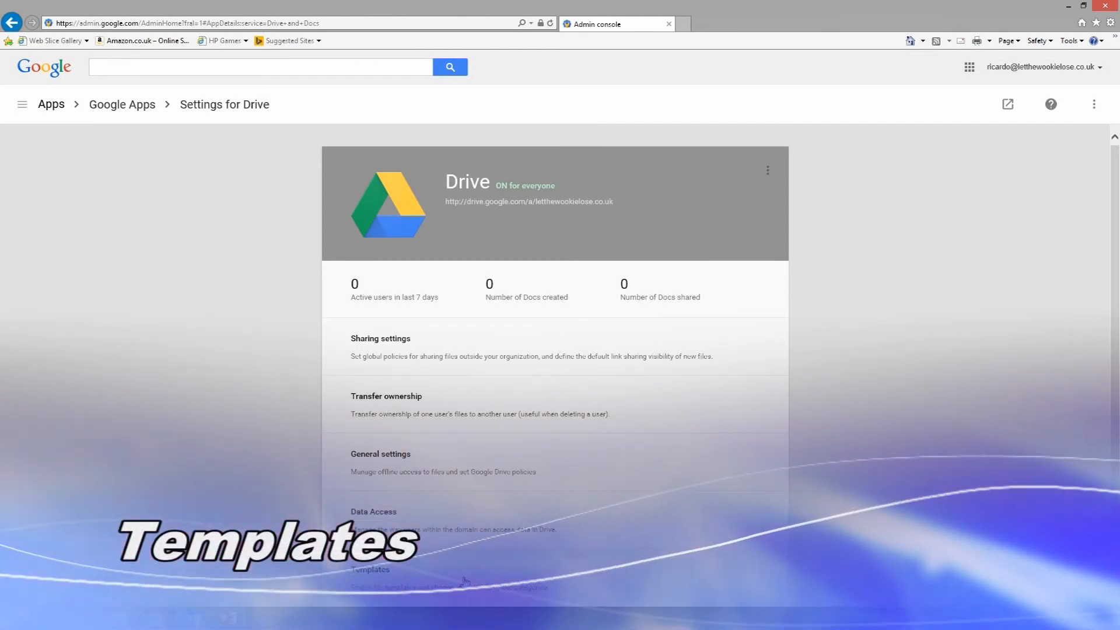
pyautogui.click(465, 581)
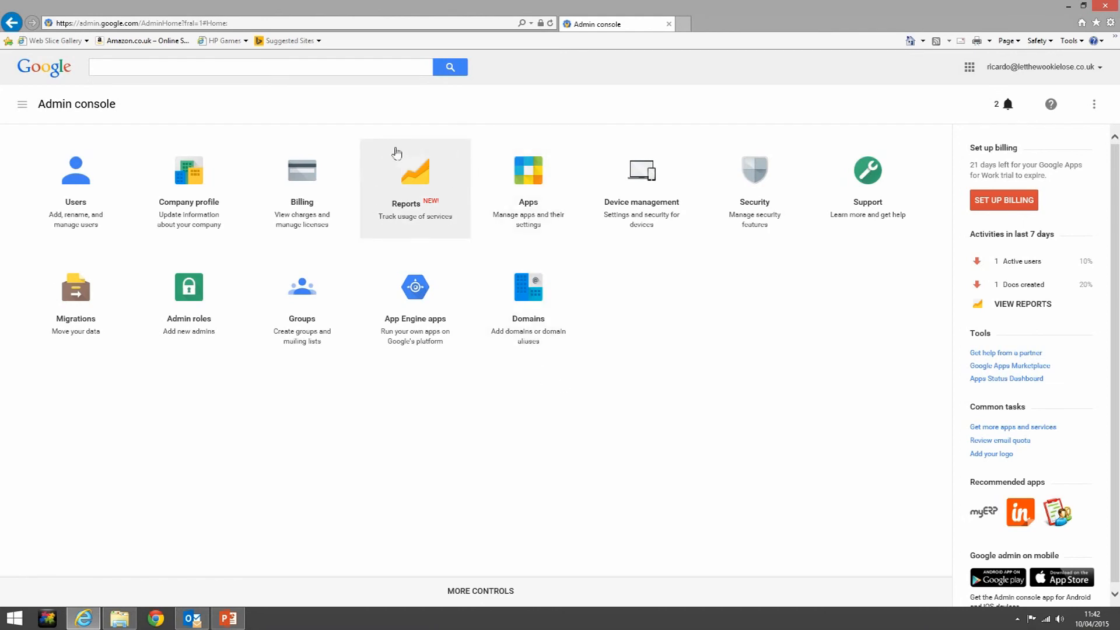
# View the Reports highlights and the Apps usage activity report, and return to the Admin console home page
pyautogui.click(416, 178)
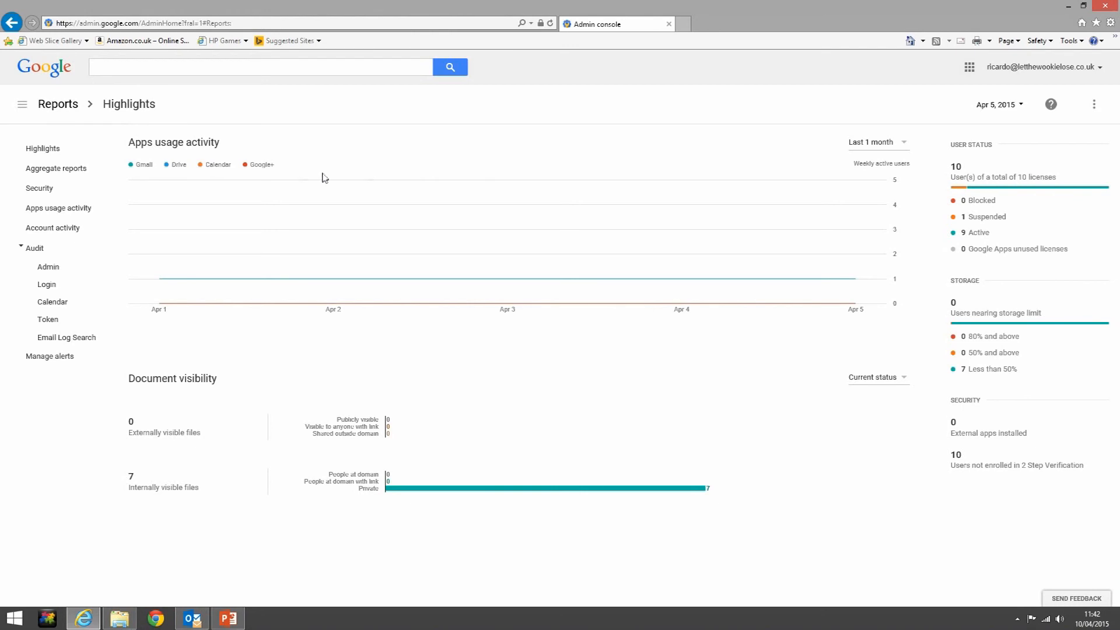
pyautogui.click(62, 216)
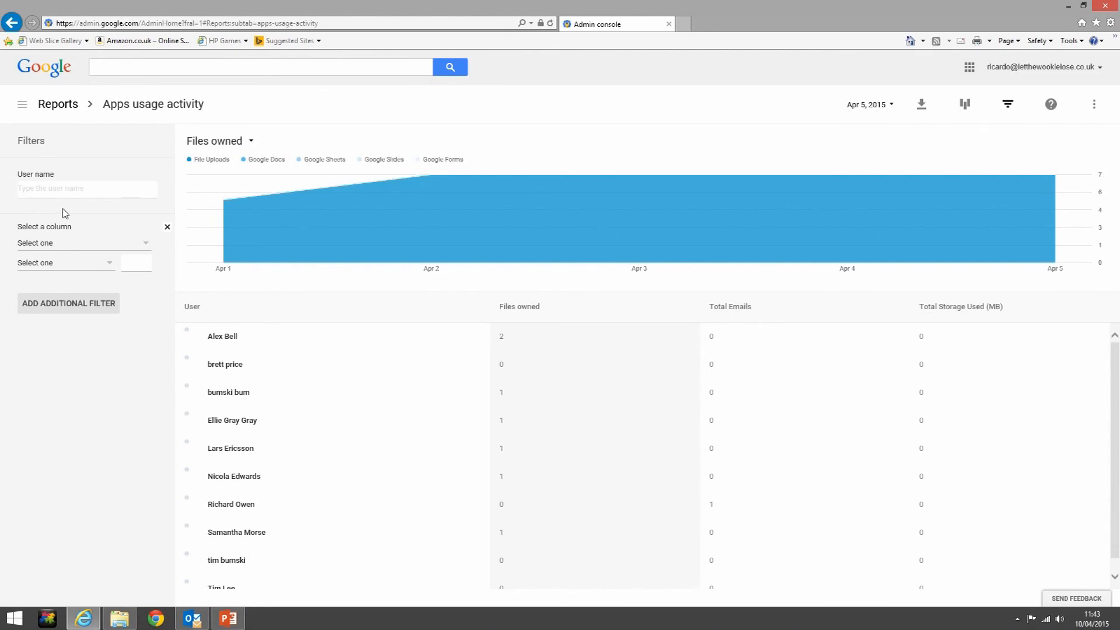
pyautogui.click(22, 108)
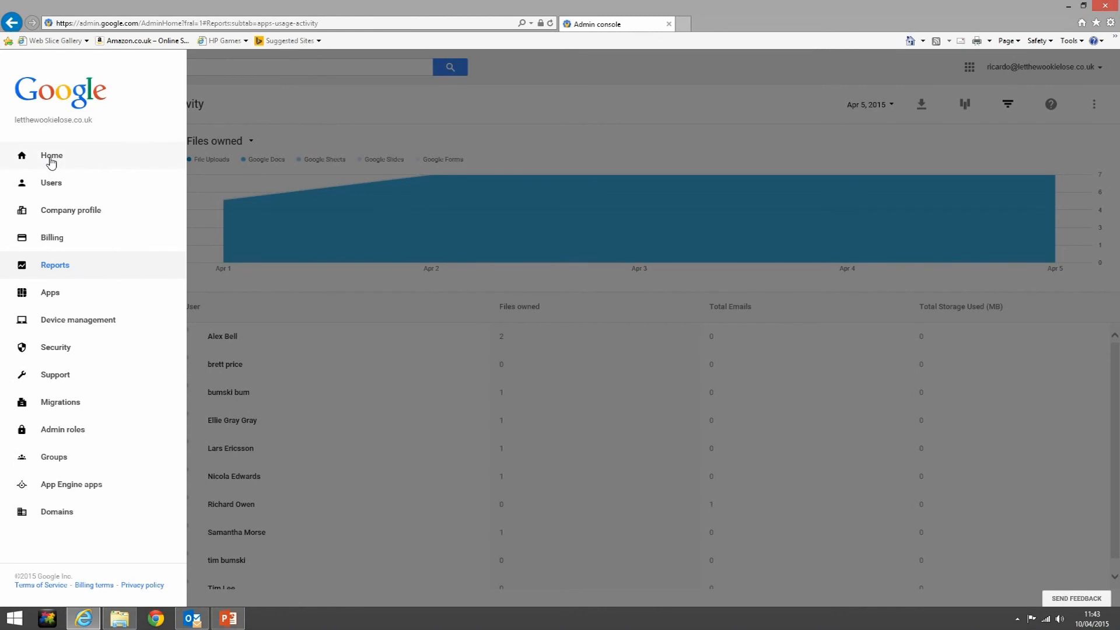
pyautogui.click(51, 158)
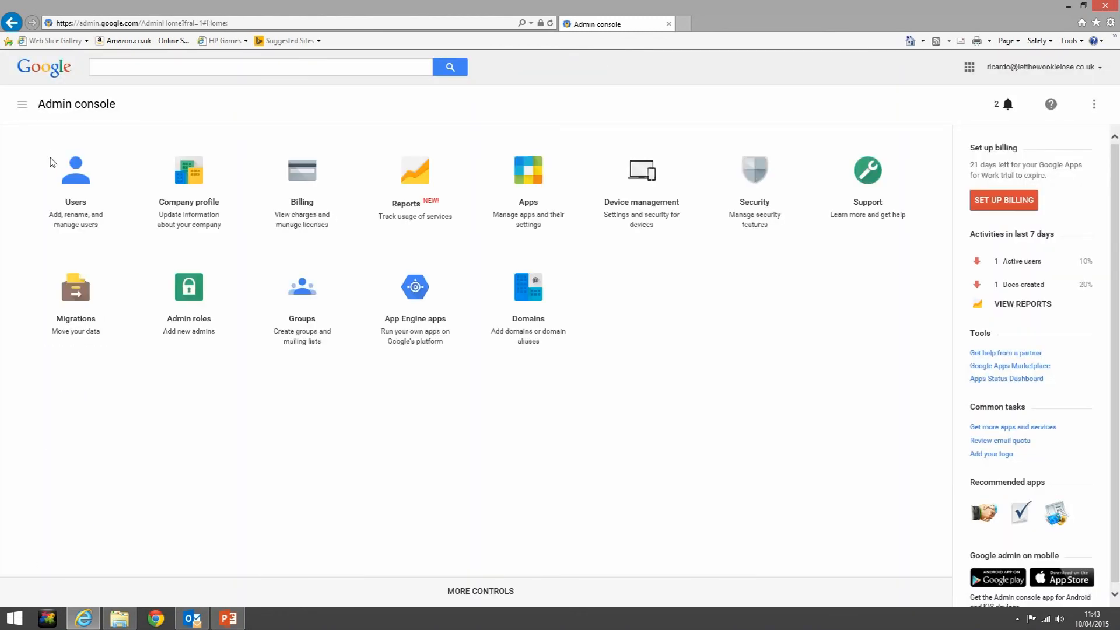